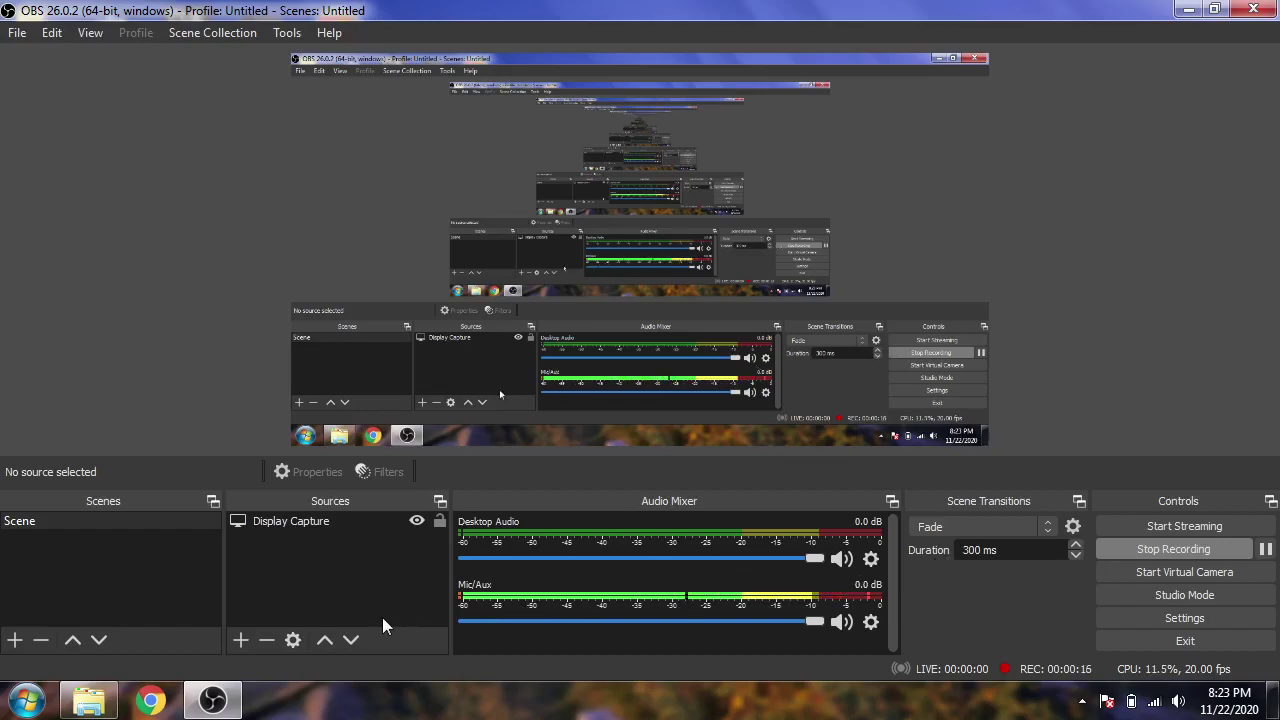
pyautogui.click(89, 700)
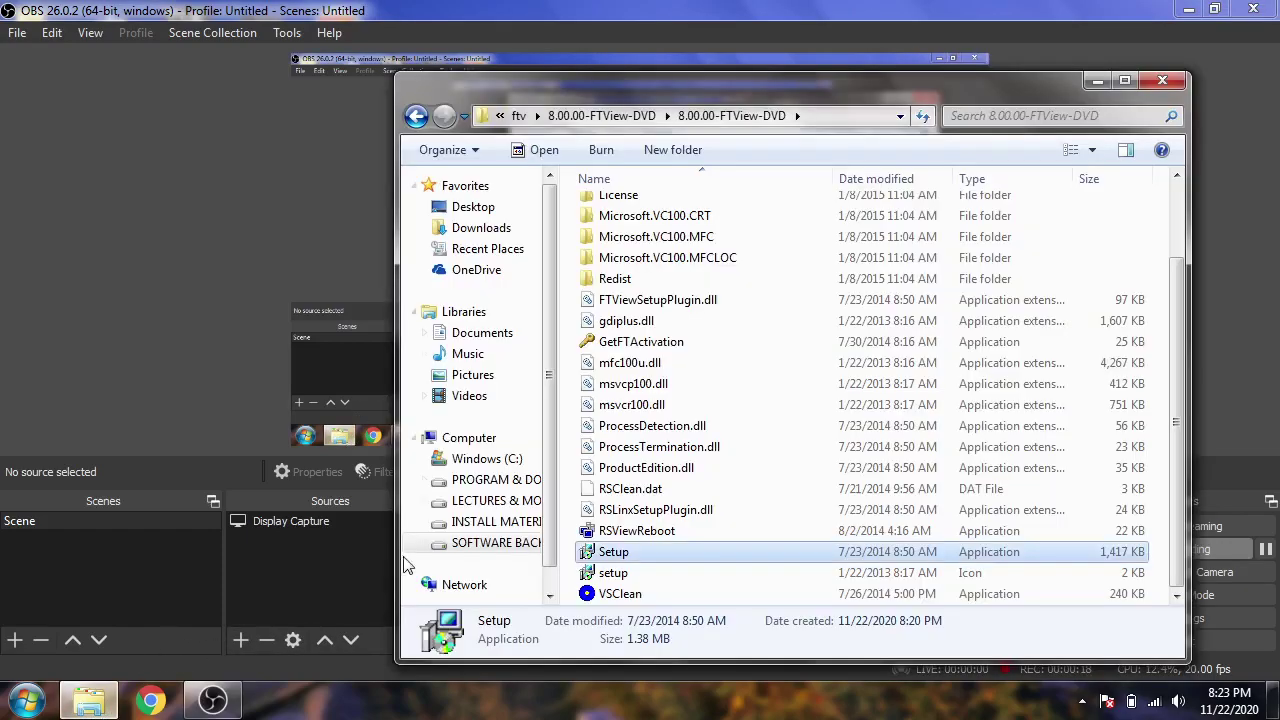
pyautogui.doubleClick(658, 556)
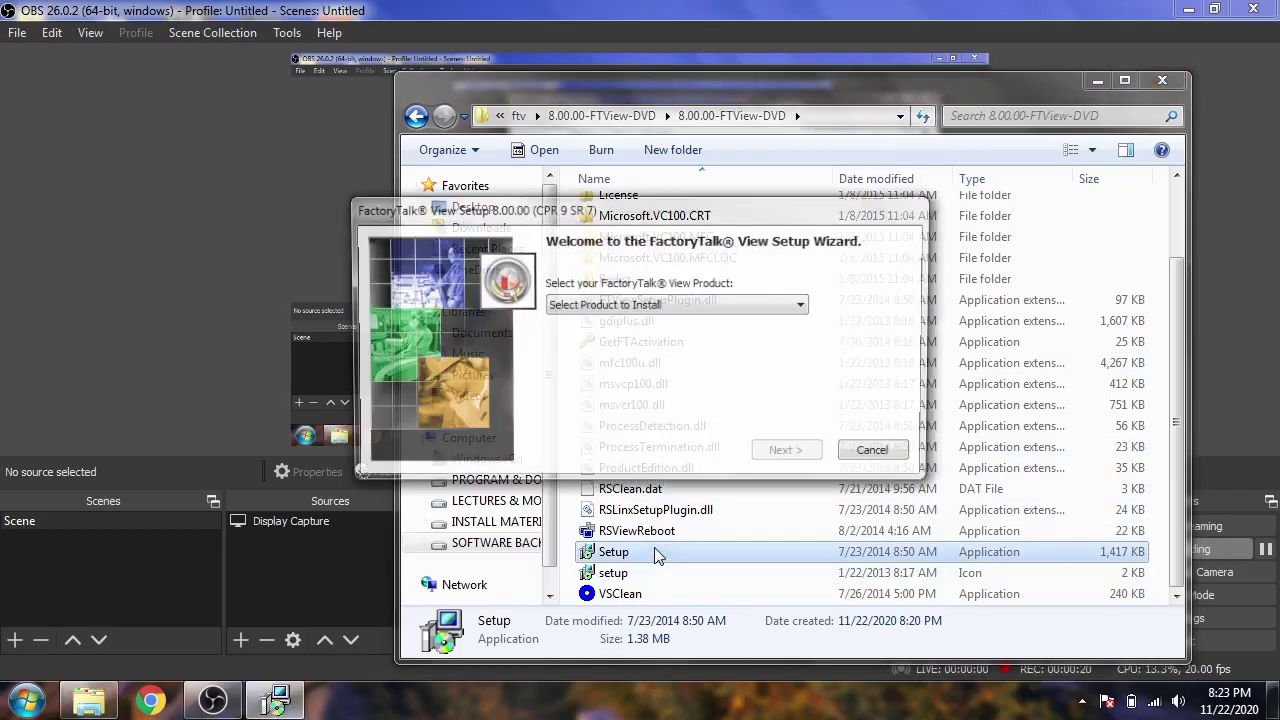
pyautogui.click(698, 308)
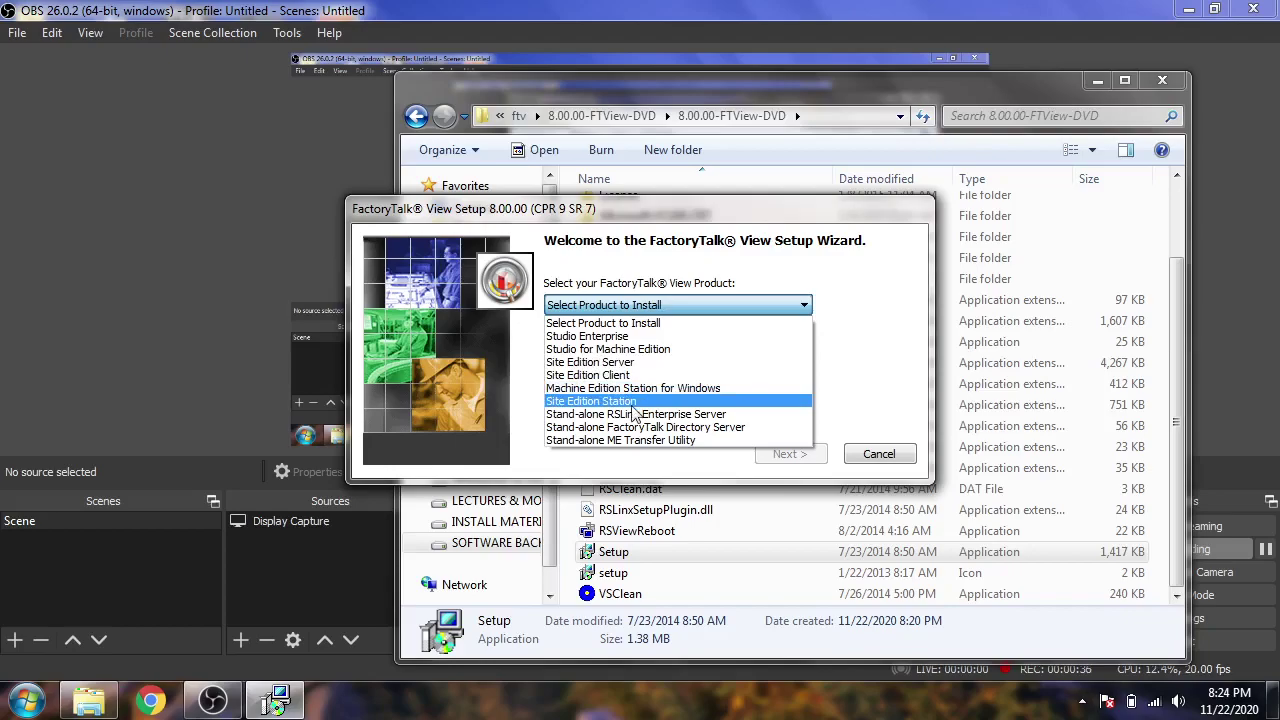
pyautogui.click(630, 350)
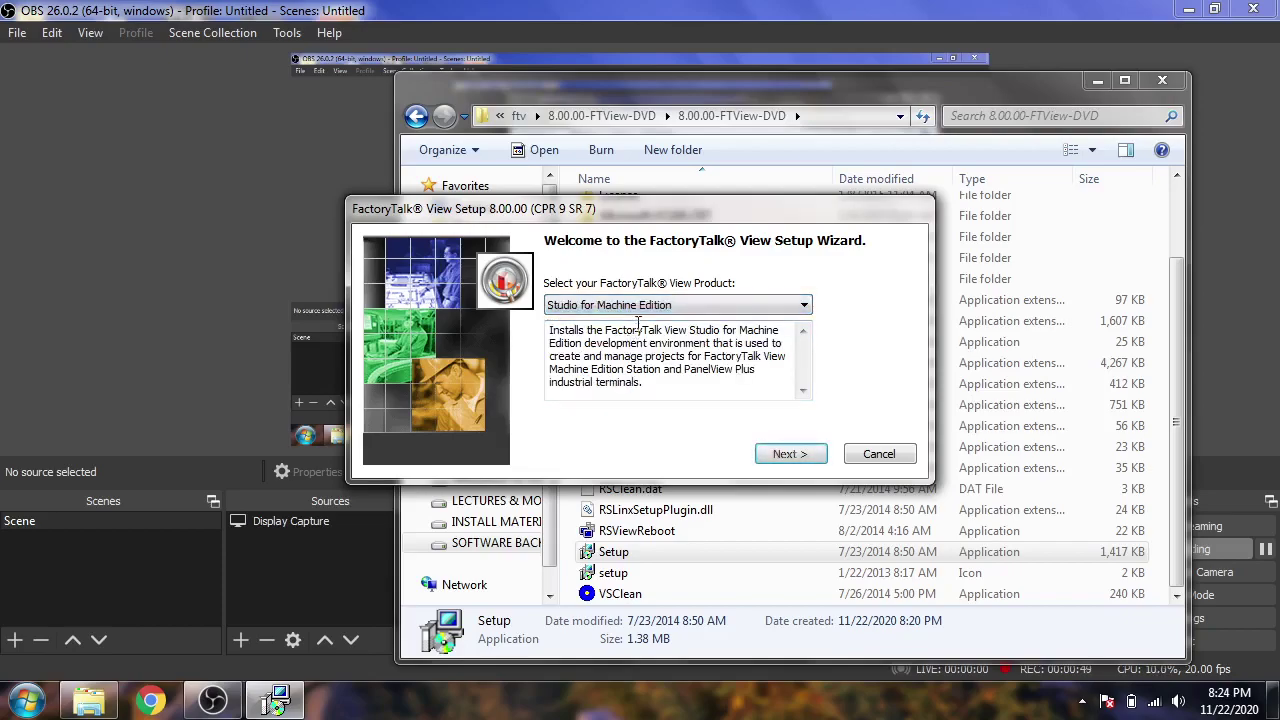
pyautogui.click(645, 305)
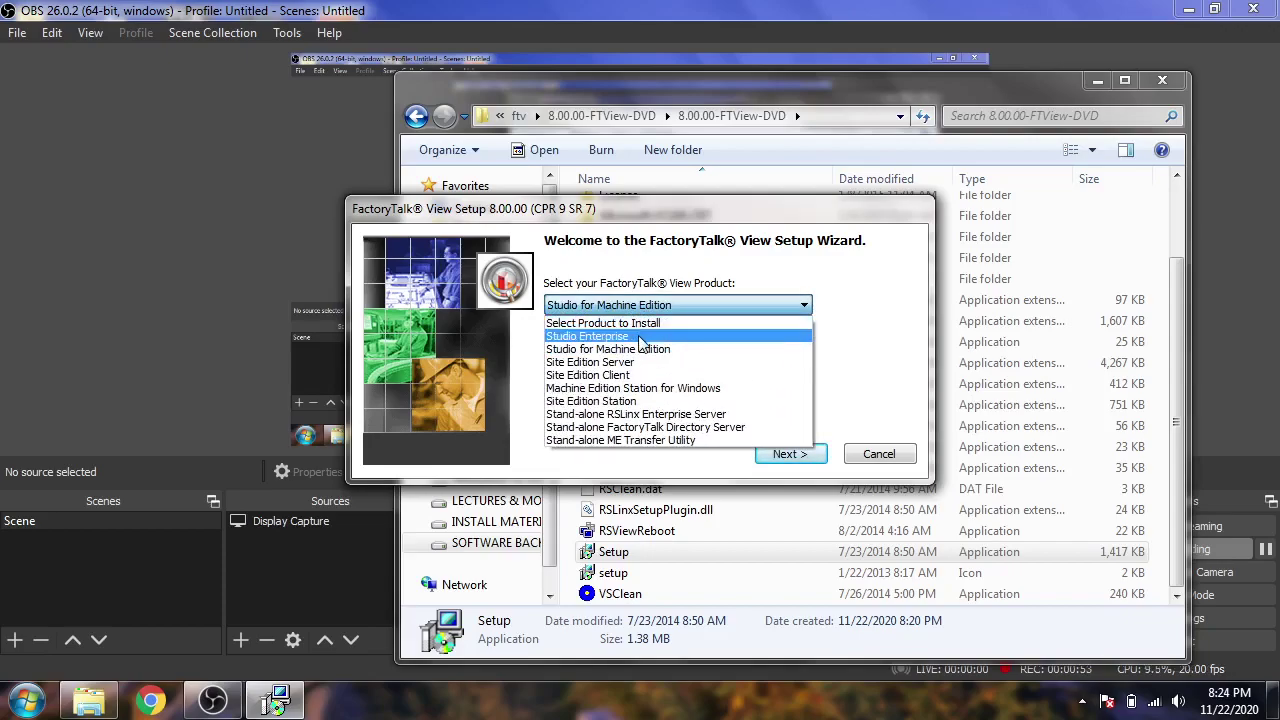
pyautogui.click(640, 337)
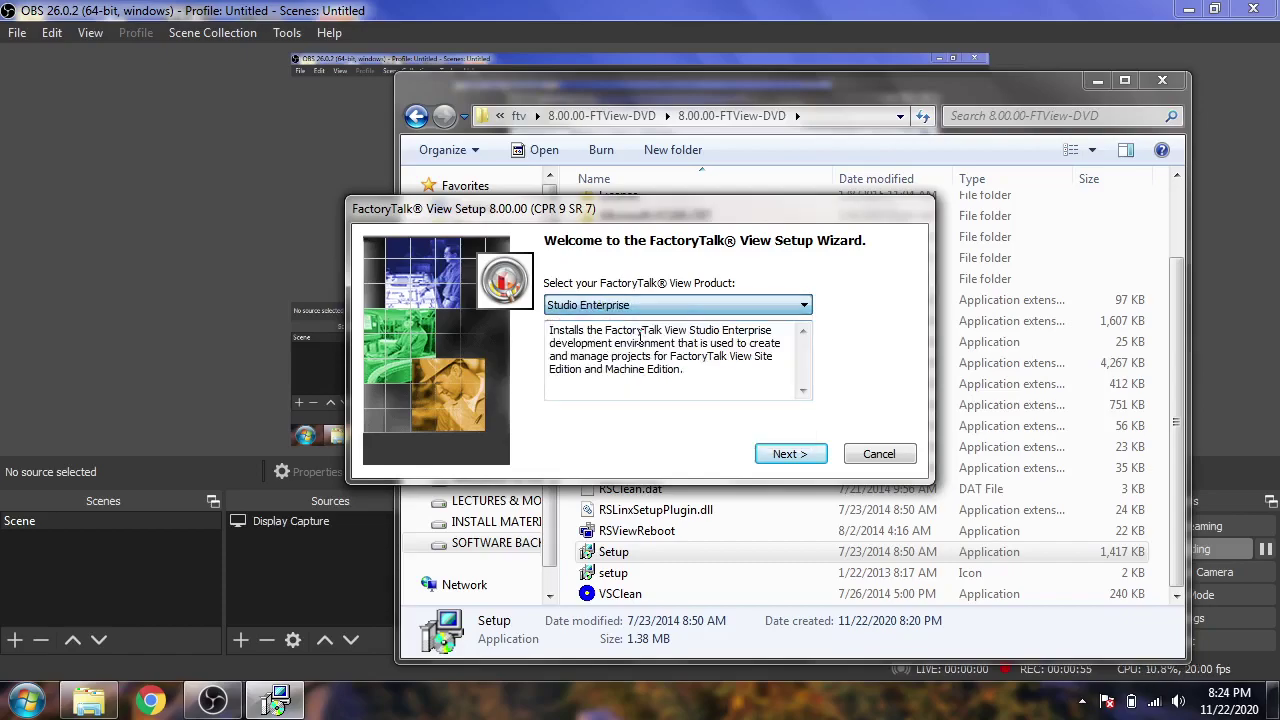
pyautogui.click(790, 455)
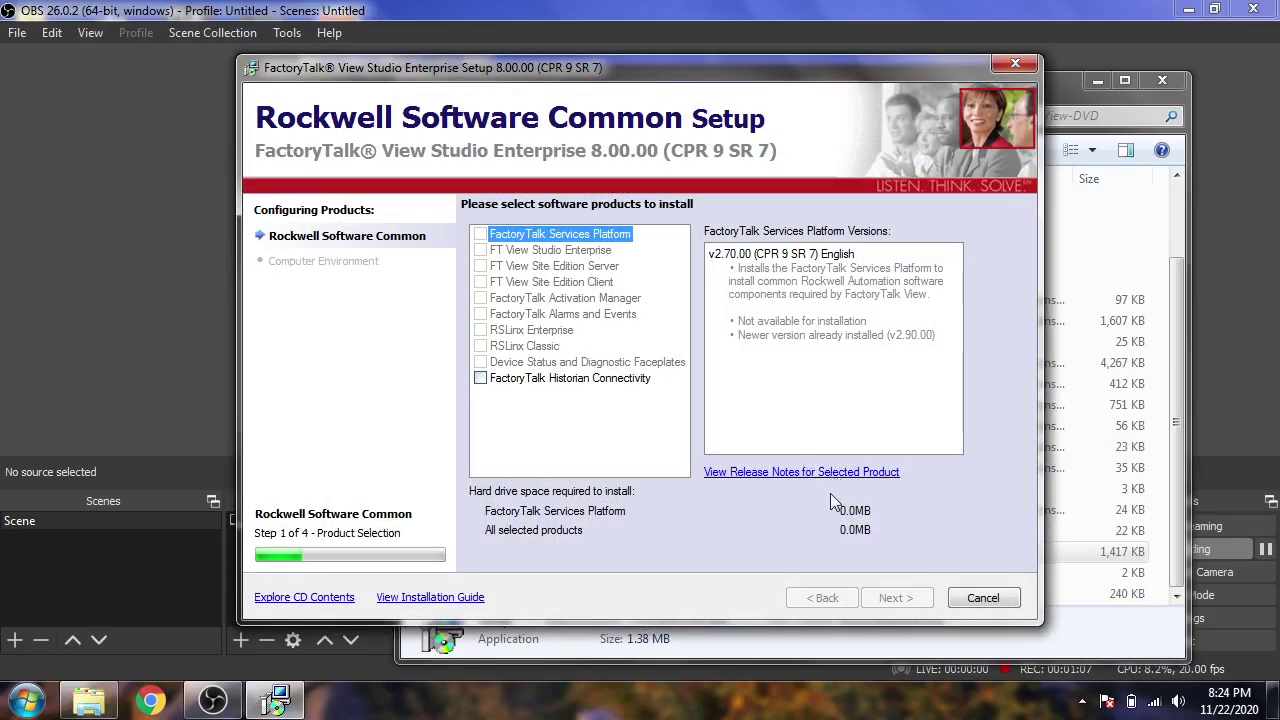
pyautogui.click(984, 597)
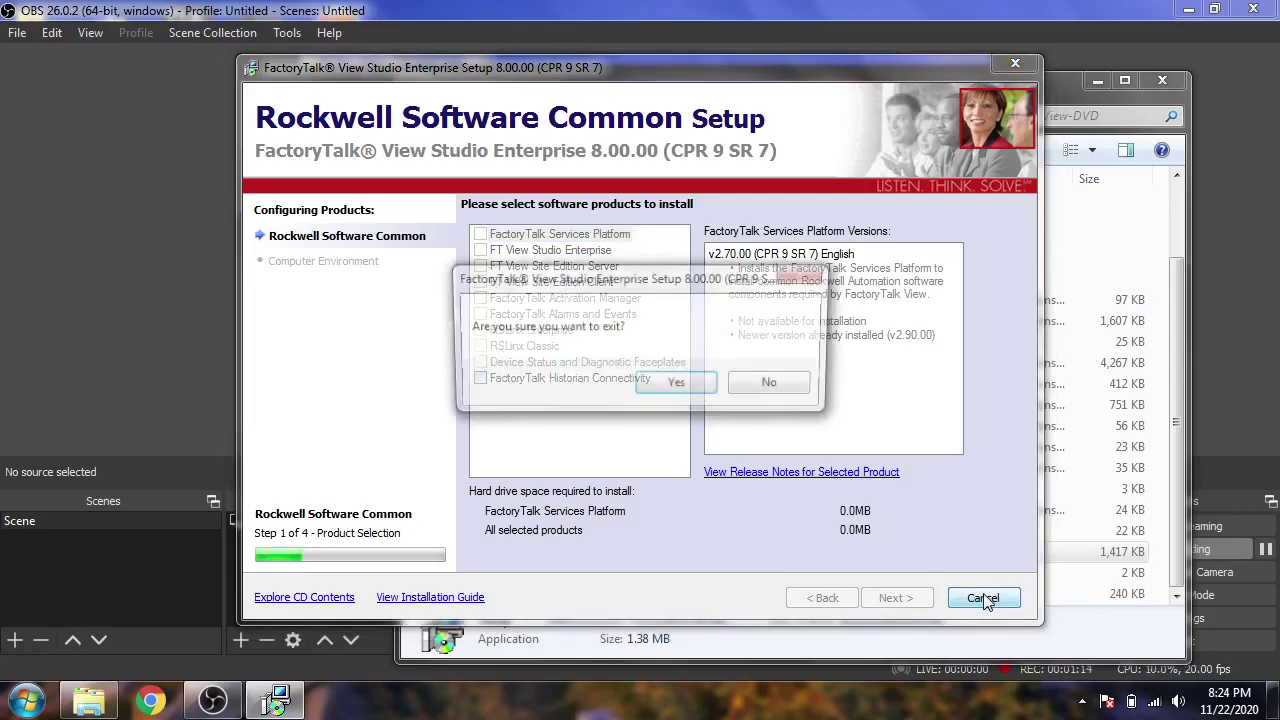
pyautogui.click(676, 382)
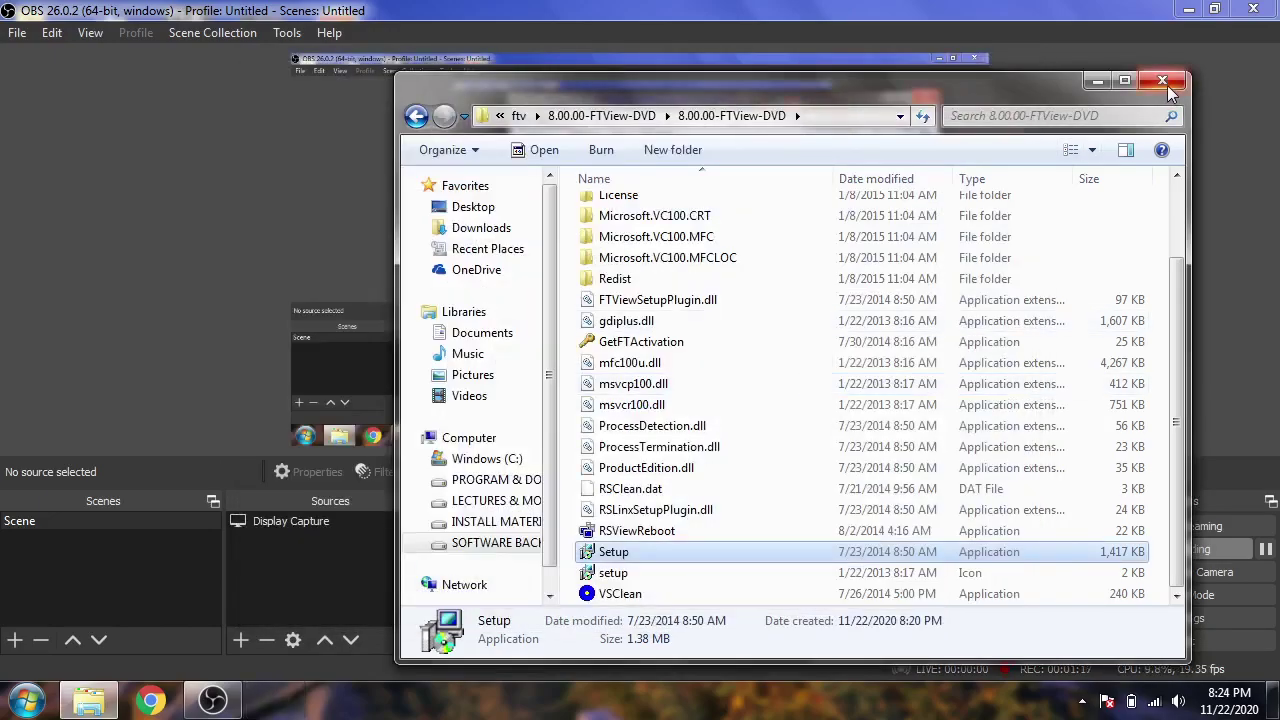
# - Close the DVD folder window and launch FactoryTalk View Studio from the desktop
pyautogui.click(1163, 80)
pyautogui.press('super+d')
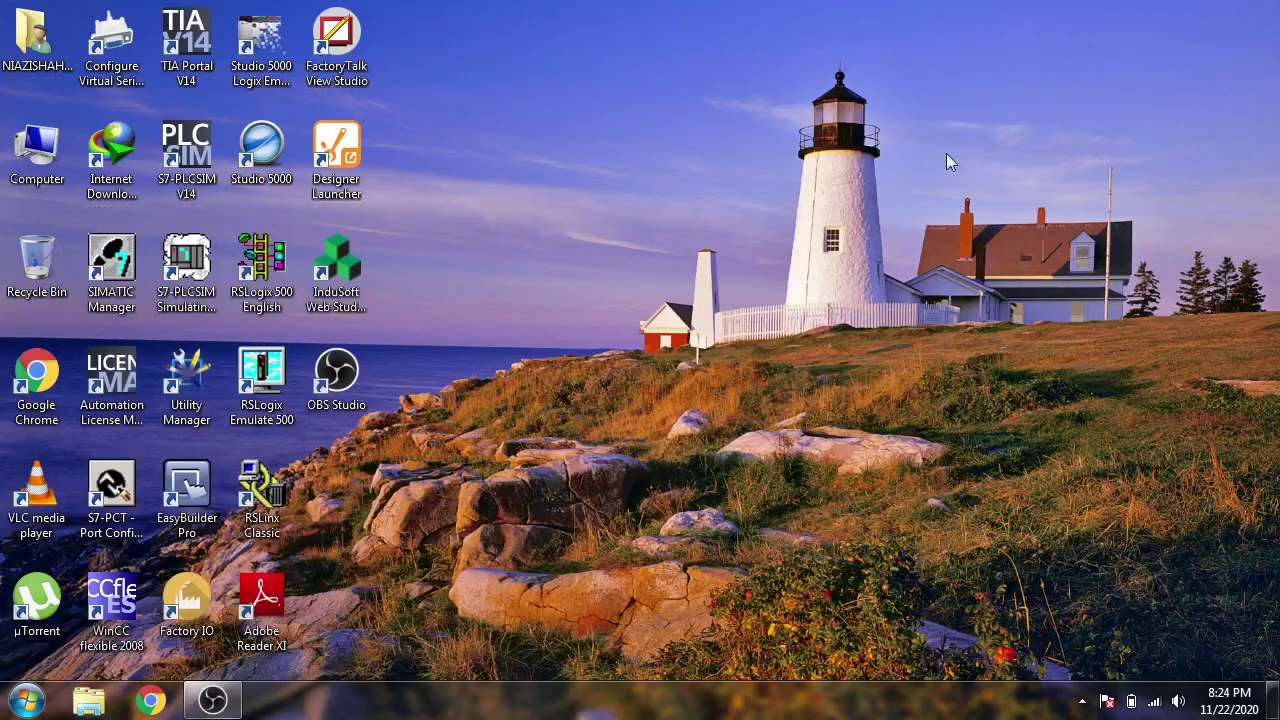
pyautogui.doubleClick(336, 38)
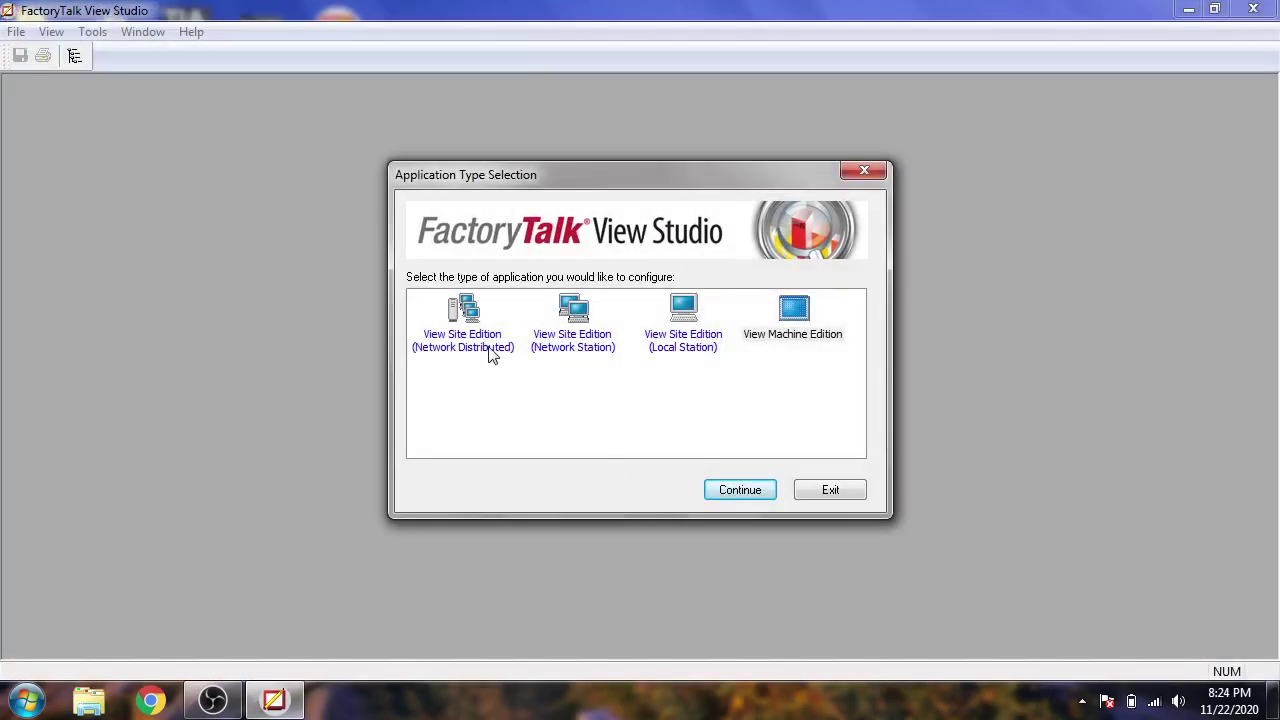
# - Compare the Site Edition types, then choose View Machine Edition and continue
pyautogui.click(490, 346)
pyautogui.click(577, 350)
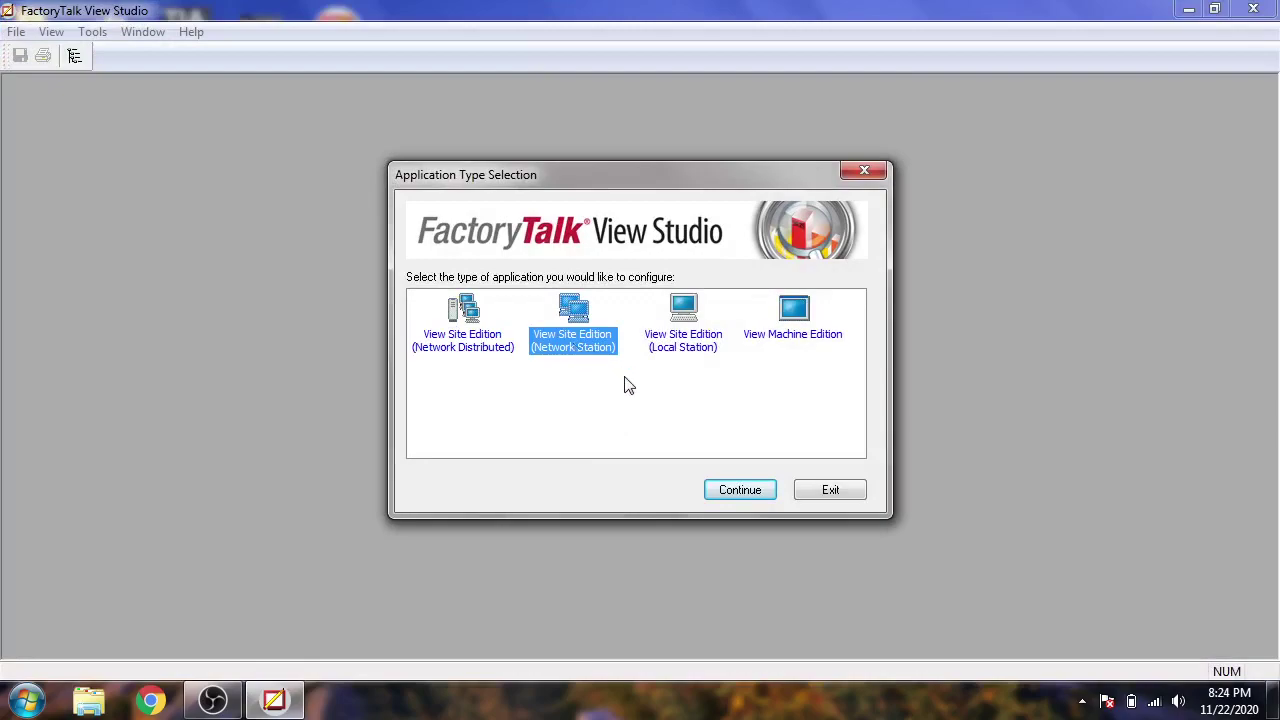
pyautogui.click(695, 342)
pyautogui.click(787, 328)
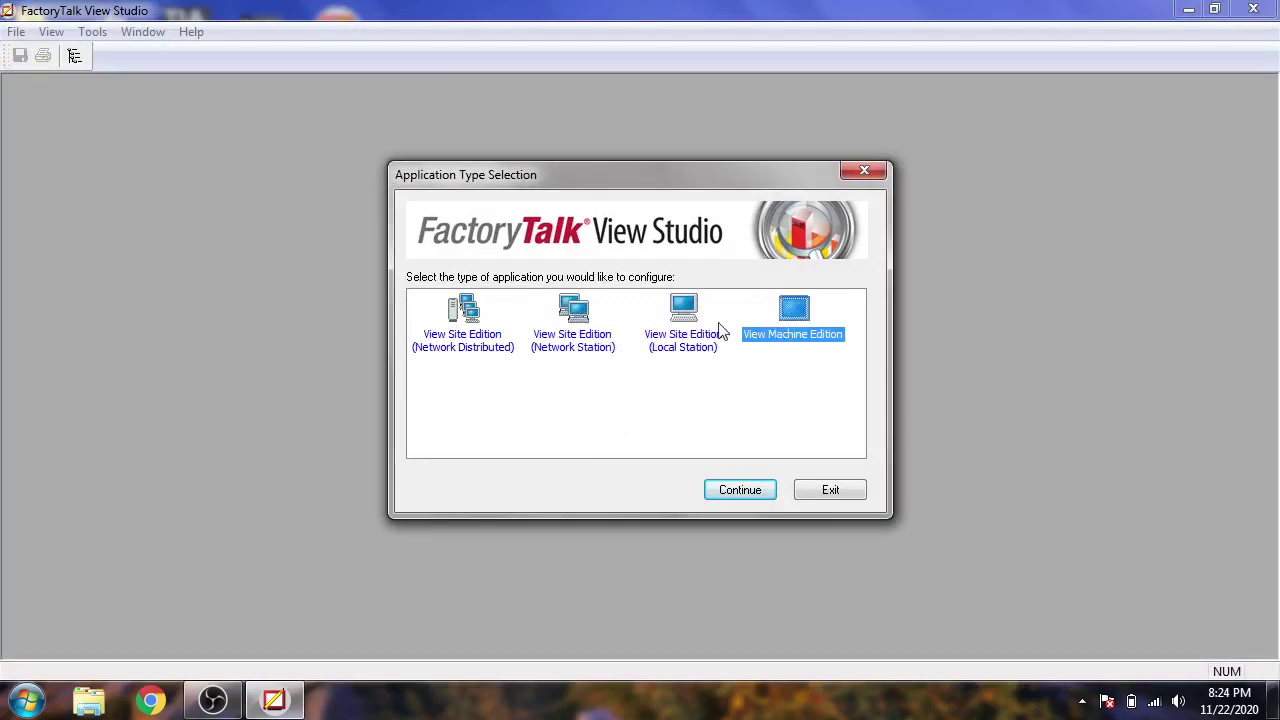
pyautogui.click(695, 333)
pyautogui.click(588, 340)
pyautogui.click(508, 347)
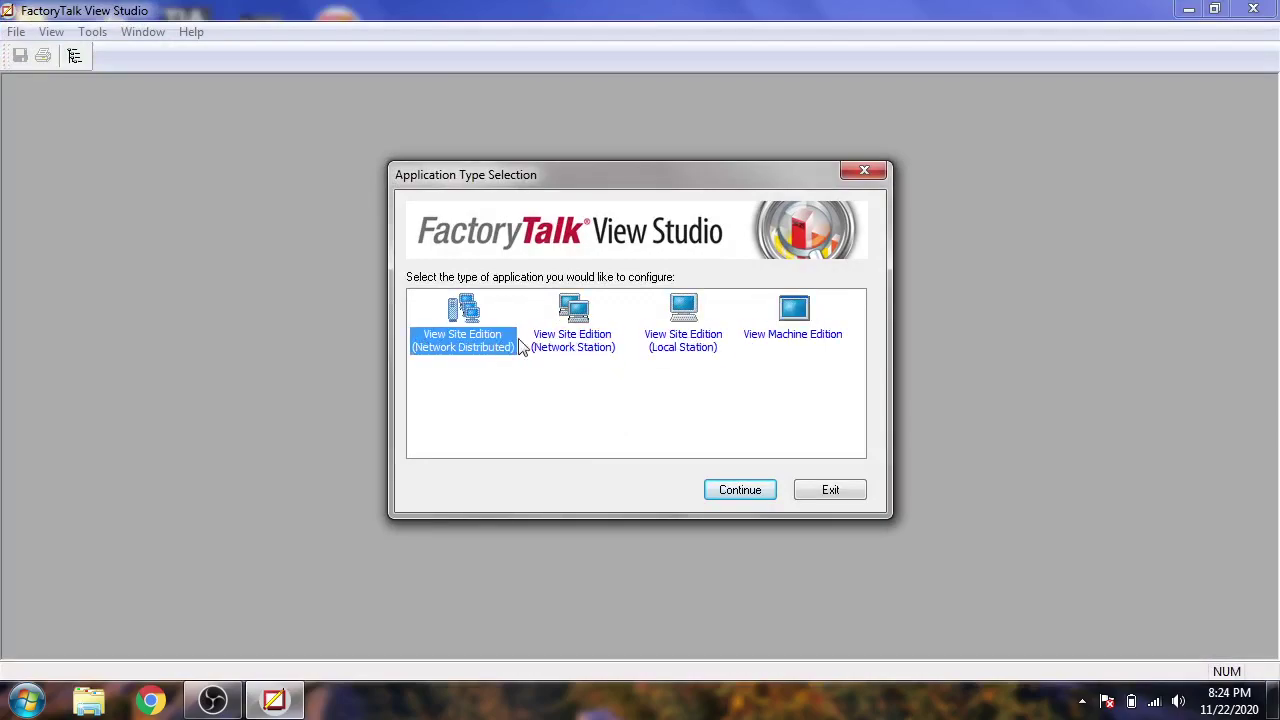
pyautogui.click(585, 338)
pyautogui.click(473, 344)
pyautogui.click(580, 343)
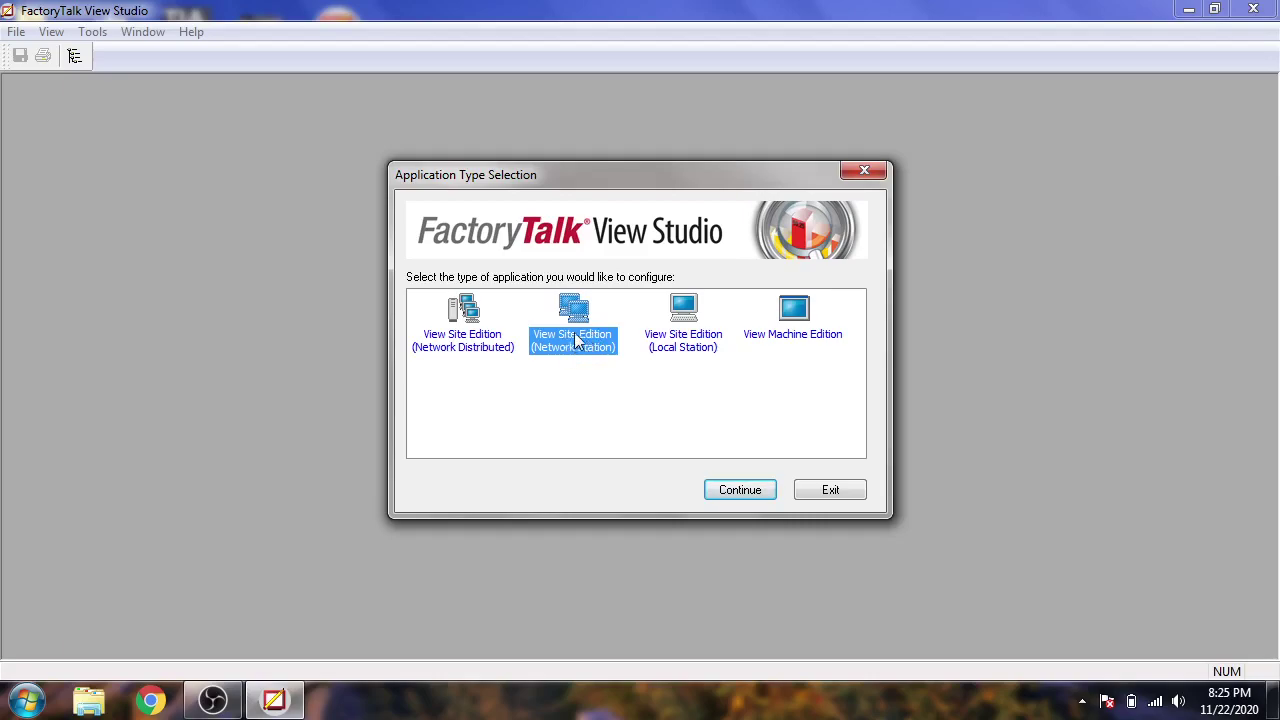
pyautogui.click(676, 343)
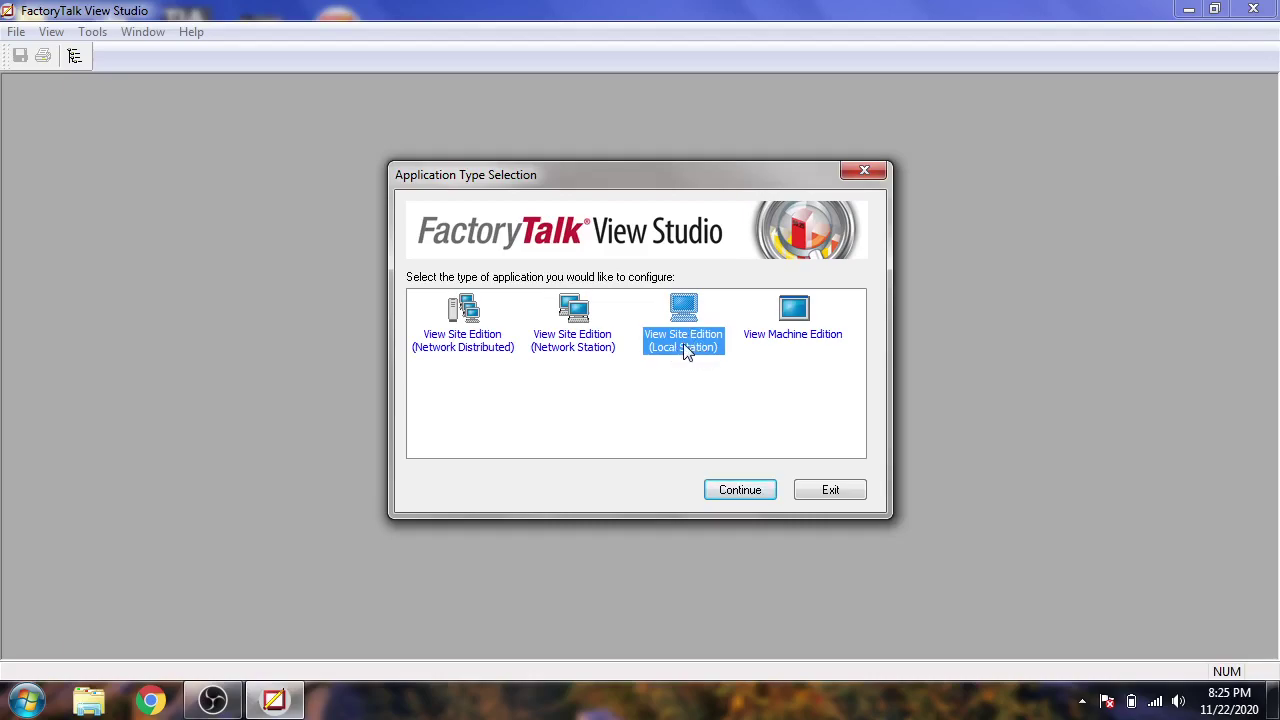
pyautogui.click(752, 372)
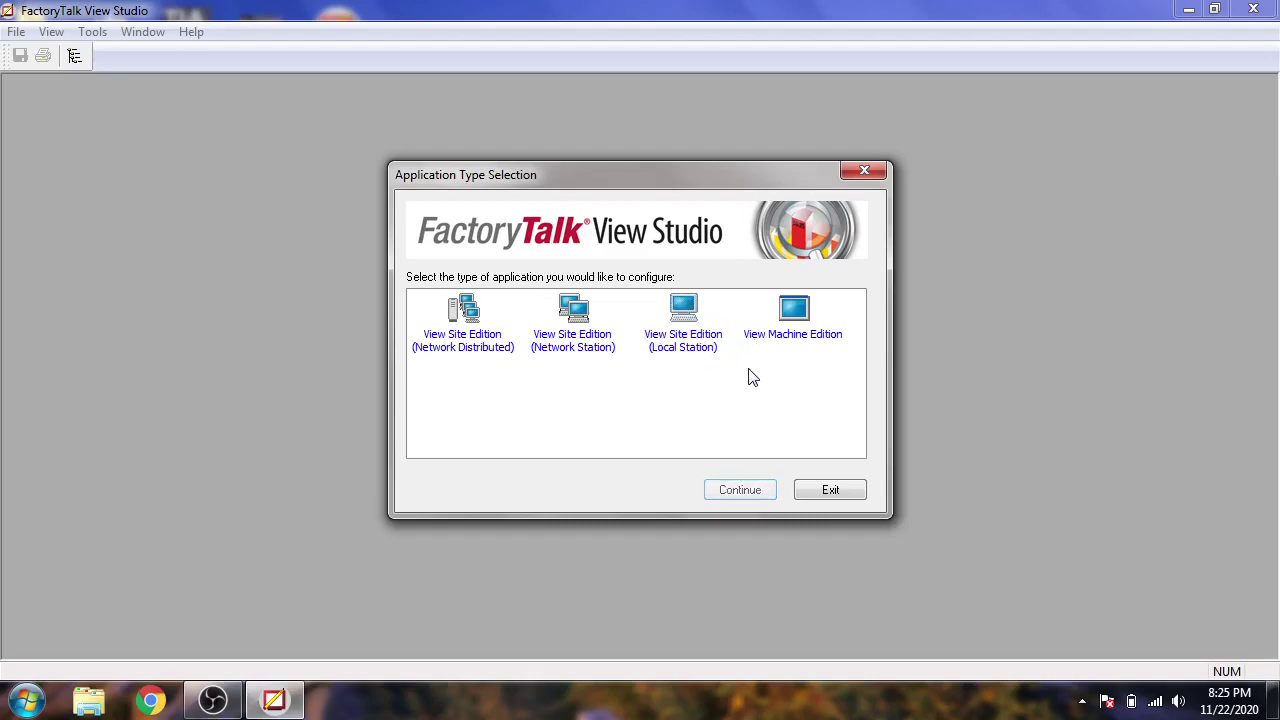
pyautogui.click(787, 323)
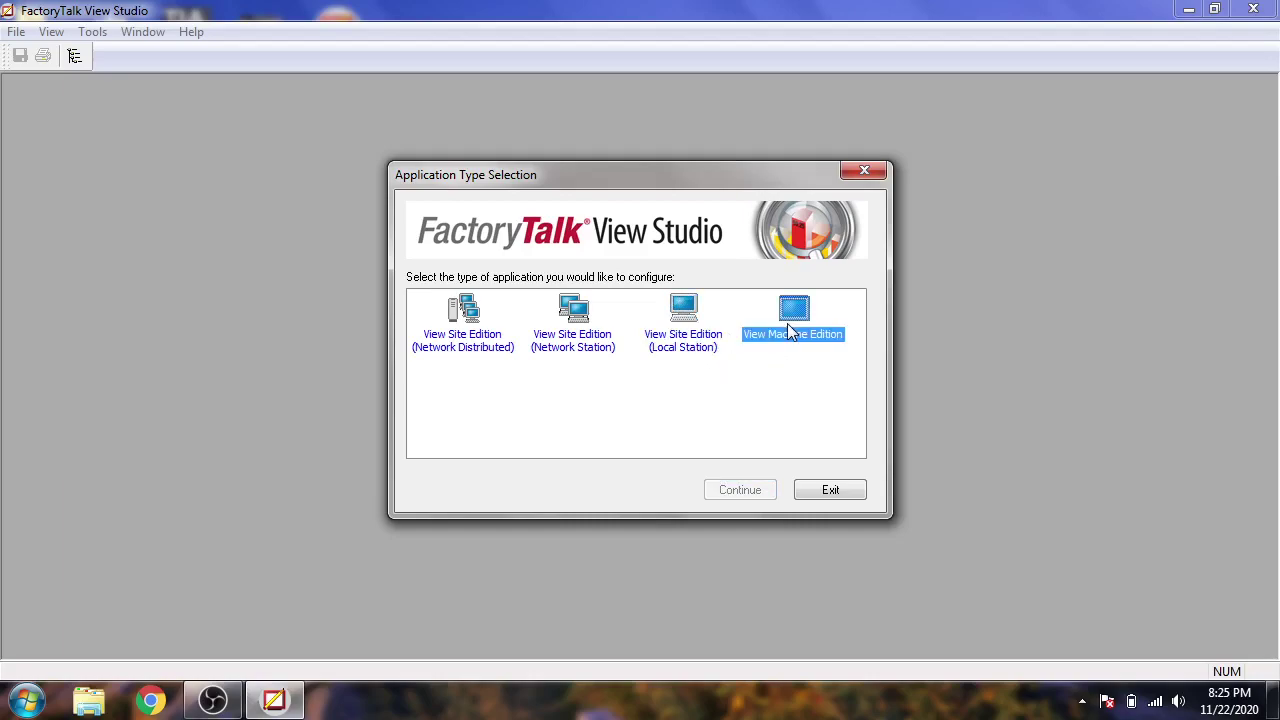
pyautogui.click(747, 486)
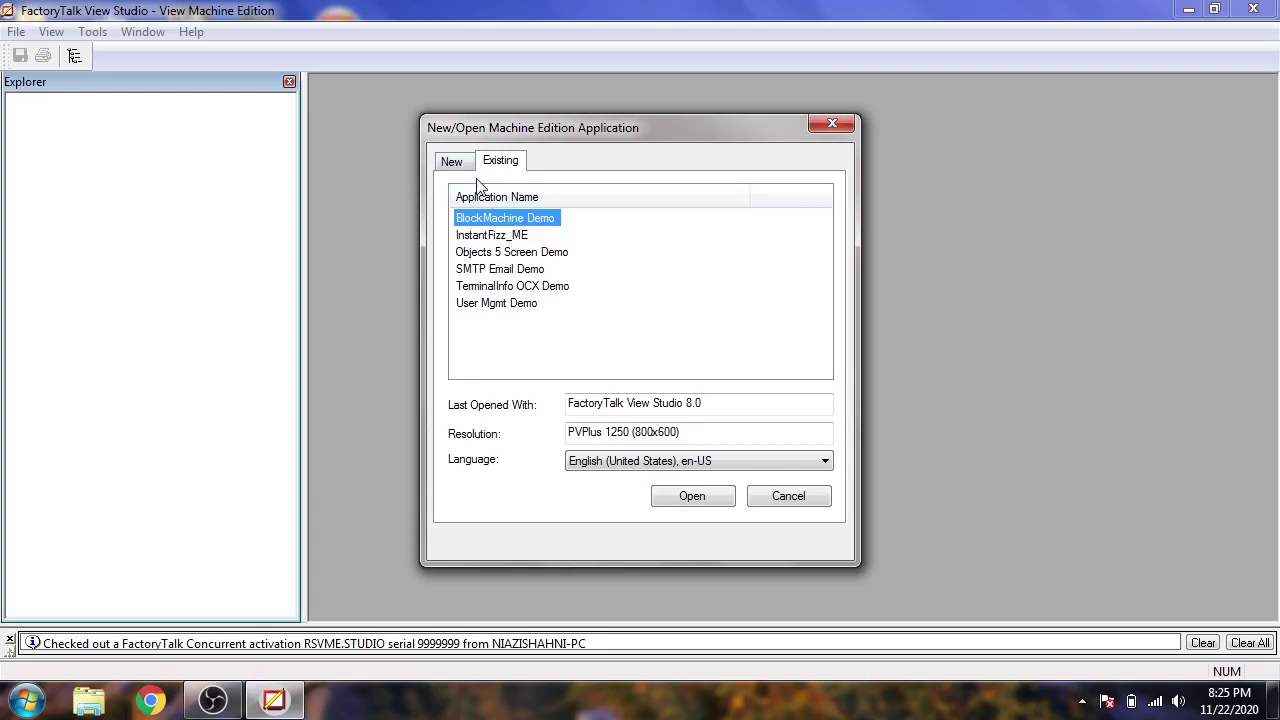
# - Browse the existing demo applications, from InstantFizz_ME through User Mgmt Demo
pyautogui.click(518, 236)
pyautogui.click(505, 253)
pyautogui.click(505, 270)
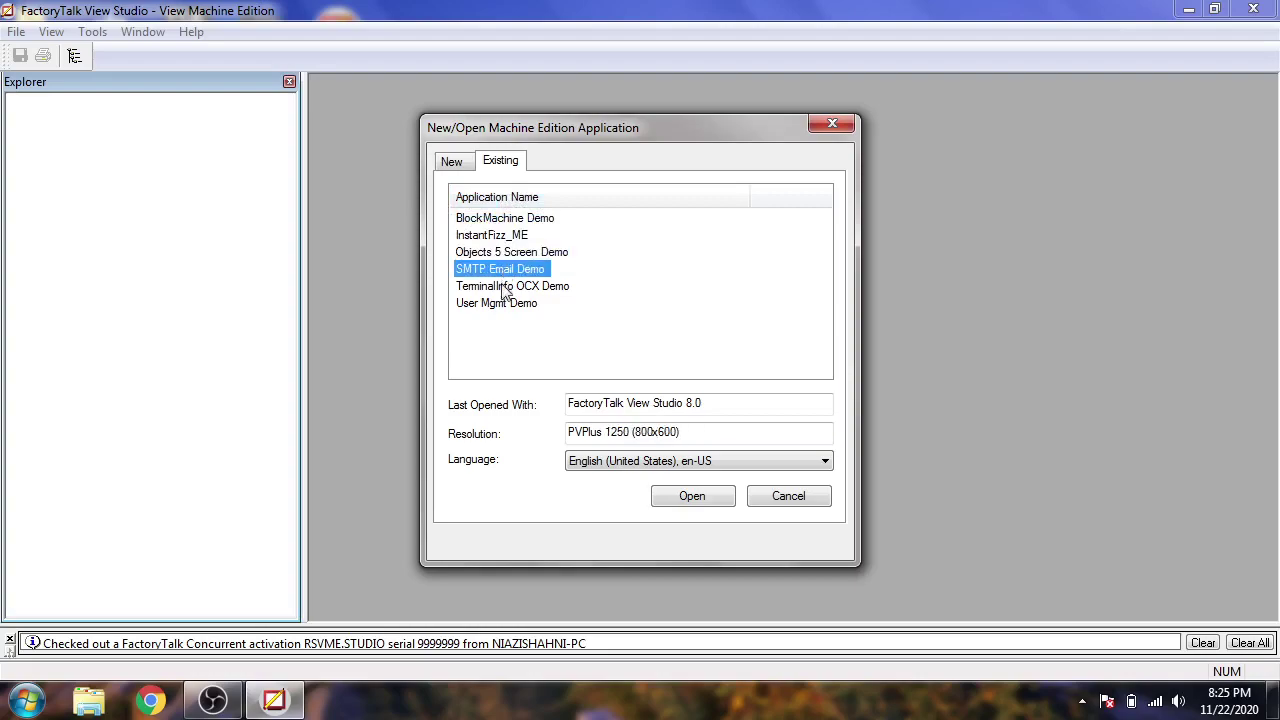
pyautogui.click(503, 287)
pyautogui.click(502, 303)
pyautogui.click(503, 287)
pyautogui.click(508, 269)
pyautogui.click(510, 253)
pyautogui.click(508, 219)
pyautogui.click(452, 162)
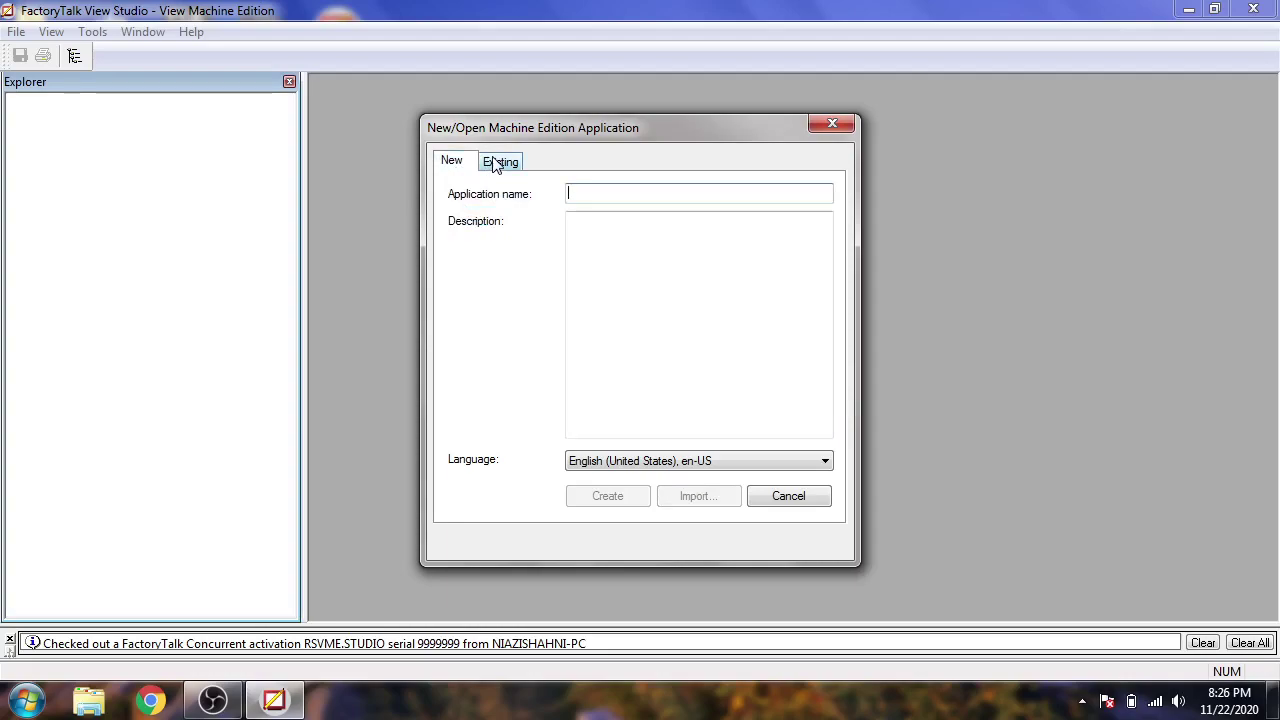
pyautogui.click(497, 162)
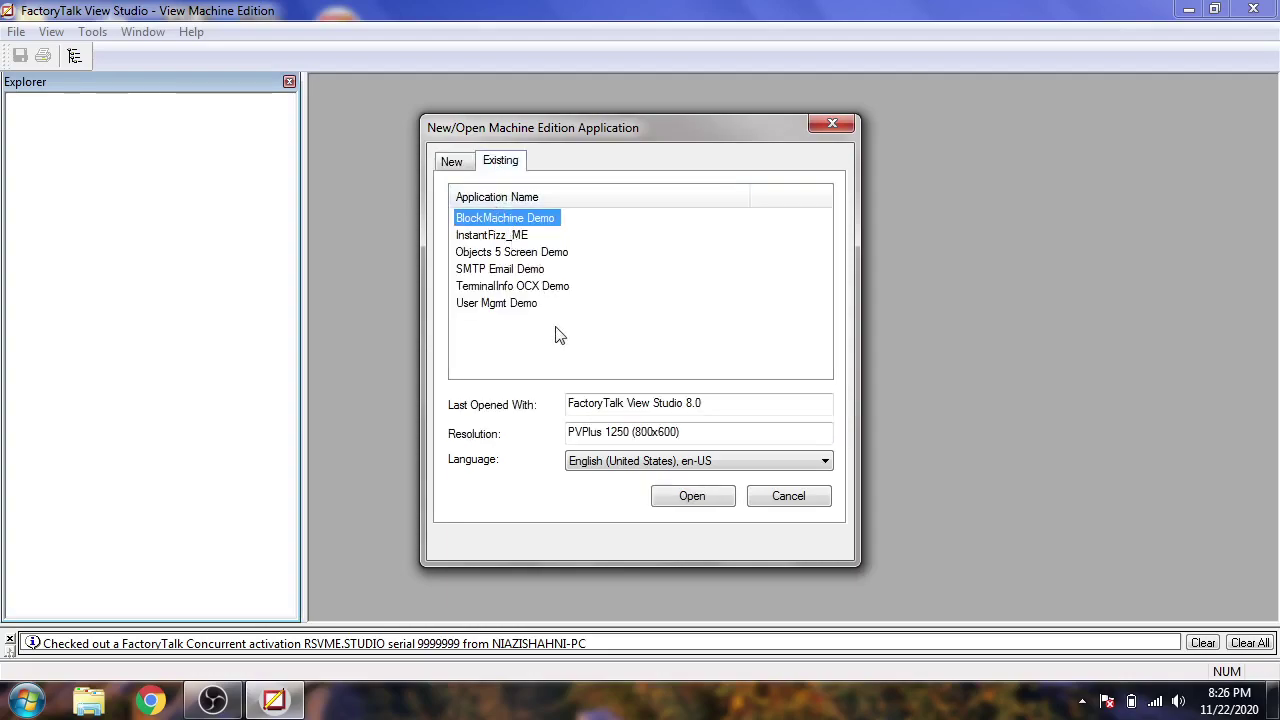
# - Keep English (United States) as the language, select BlockMachine Demo and open it
pyautogui.click(626, 462)
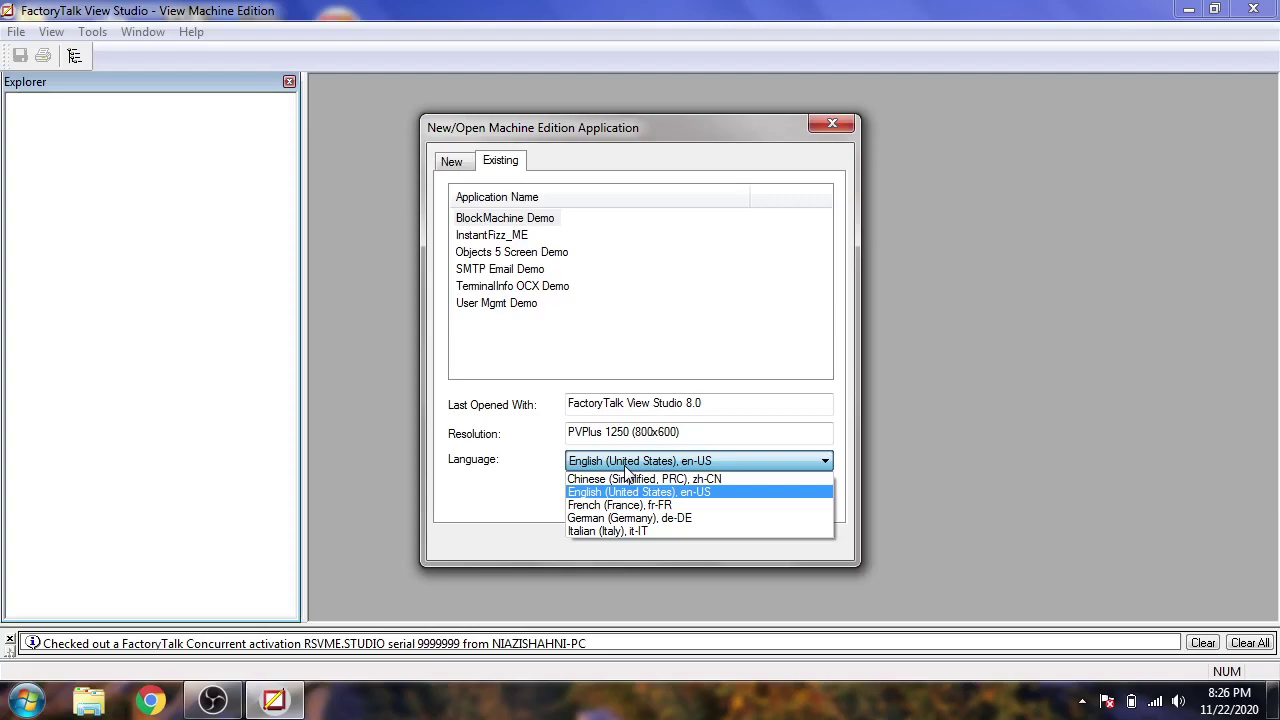
pyautogui.click(626, 464)
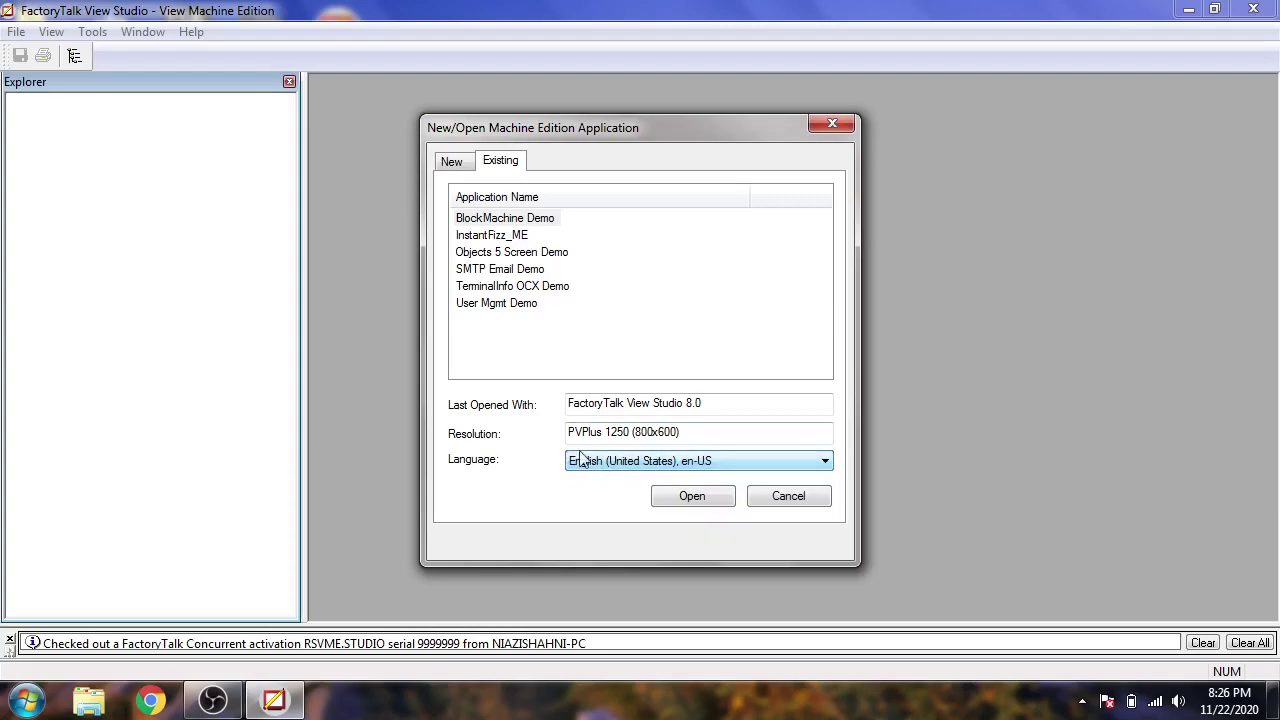
pyautogui.click(508, 238)
pyautogui.click(522, 218)
pyautogui.click(508, 236)
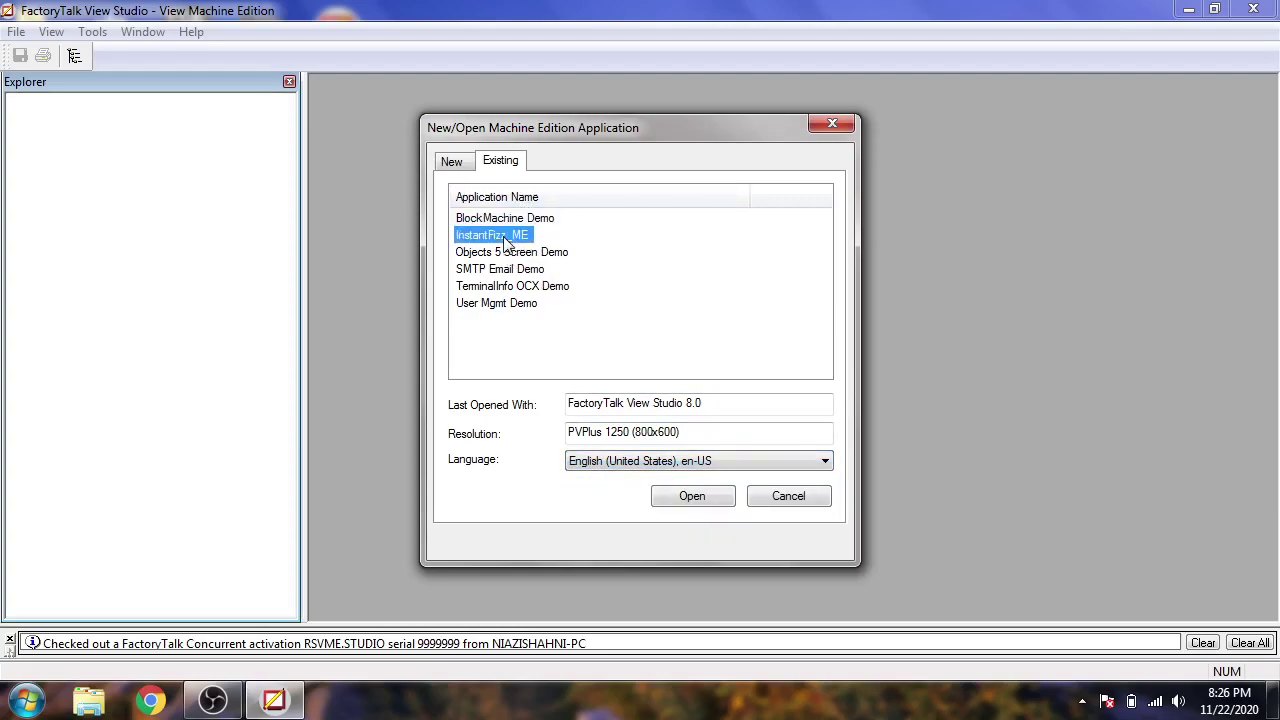
pyautogui.click(512, 220)
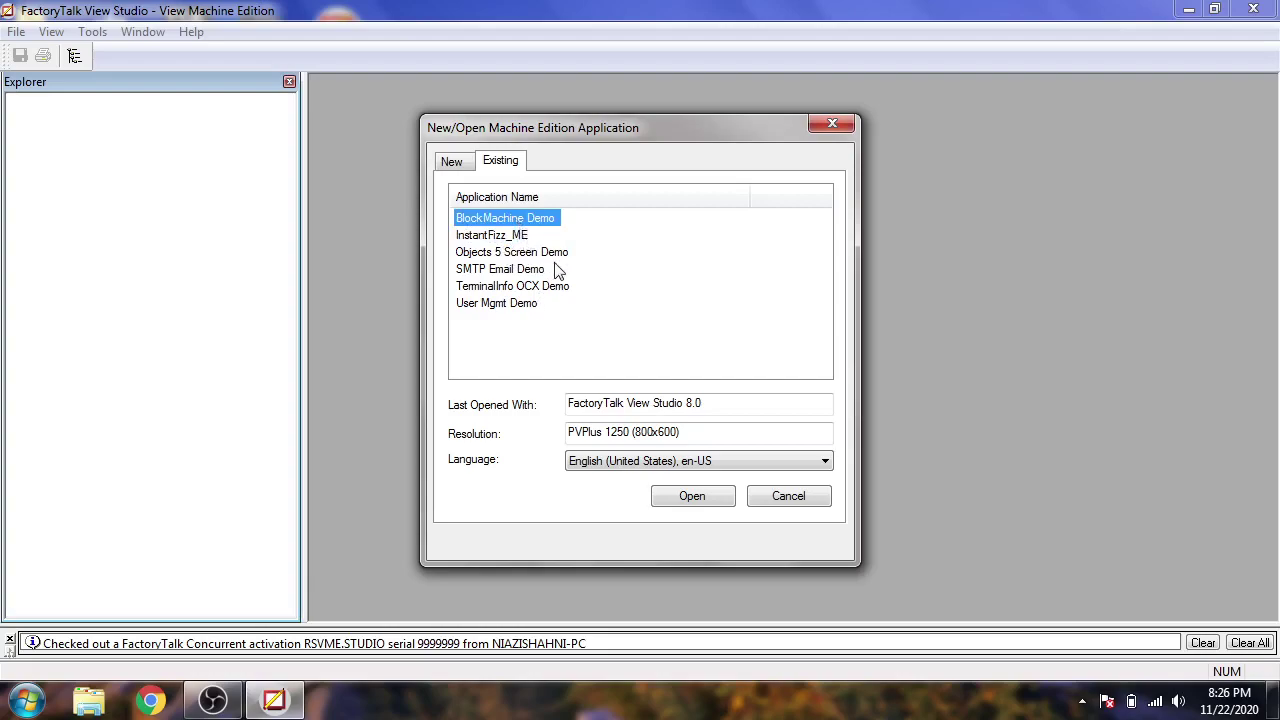
pyautogui.click(667, 497)
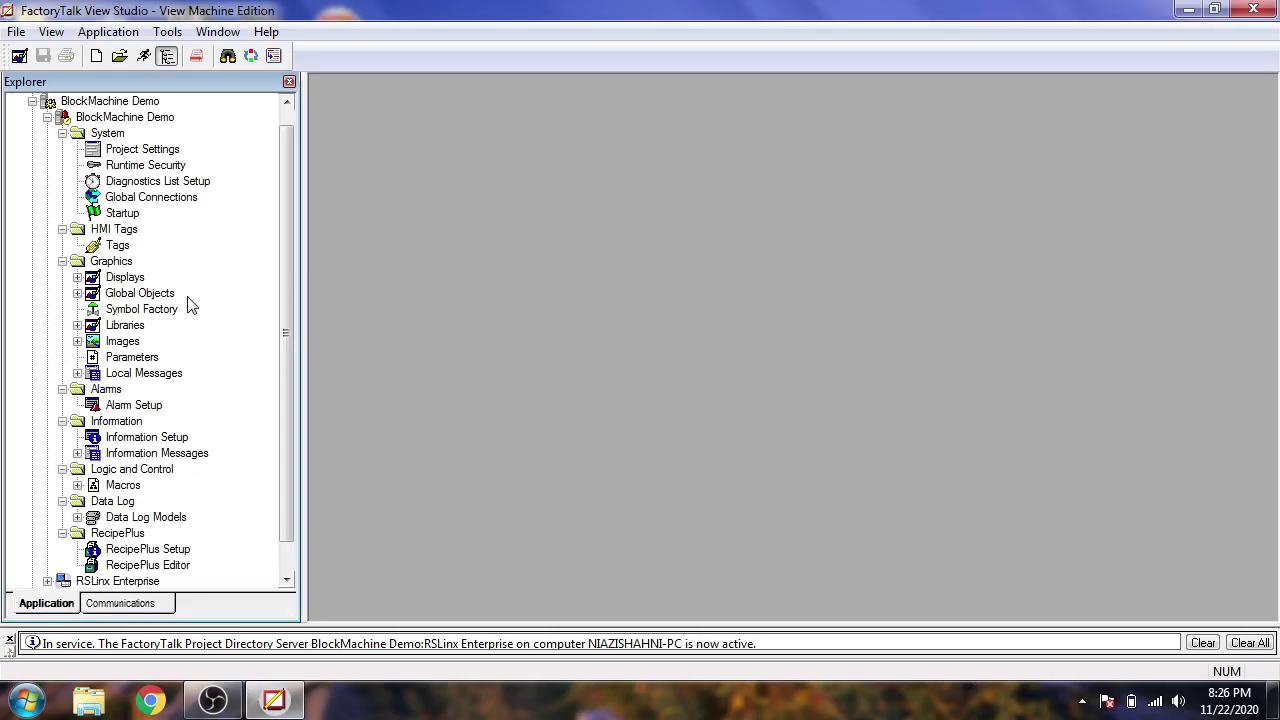
# - List the Displays, open 21 Engineering and 1 Main, close both, then reopen 1 Main
pyautogui.click(78, 277)
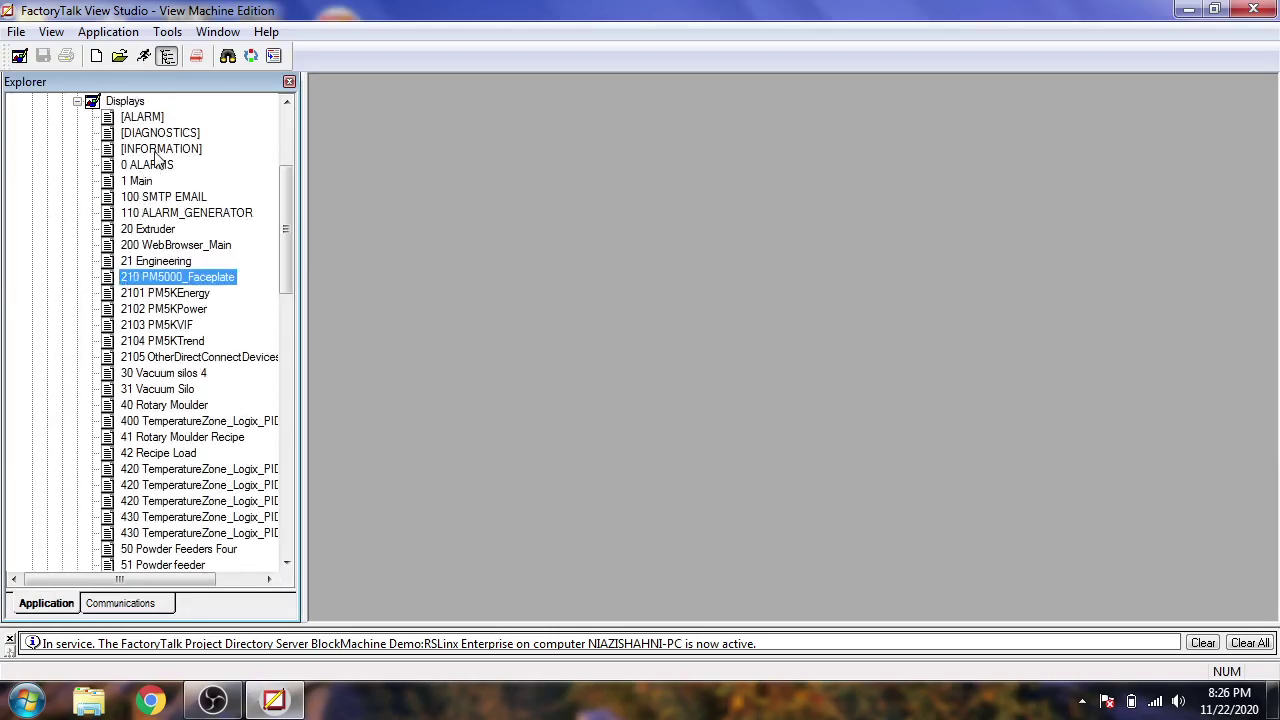
pyautogui.doubleClick(165, 261)
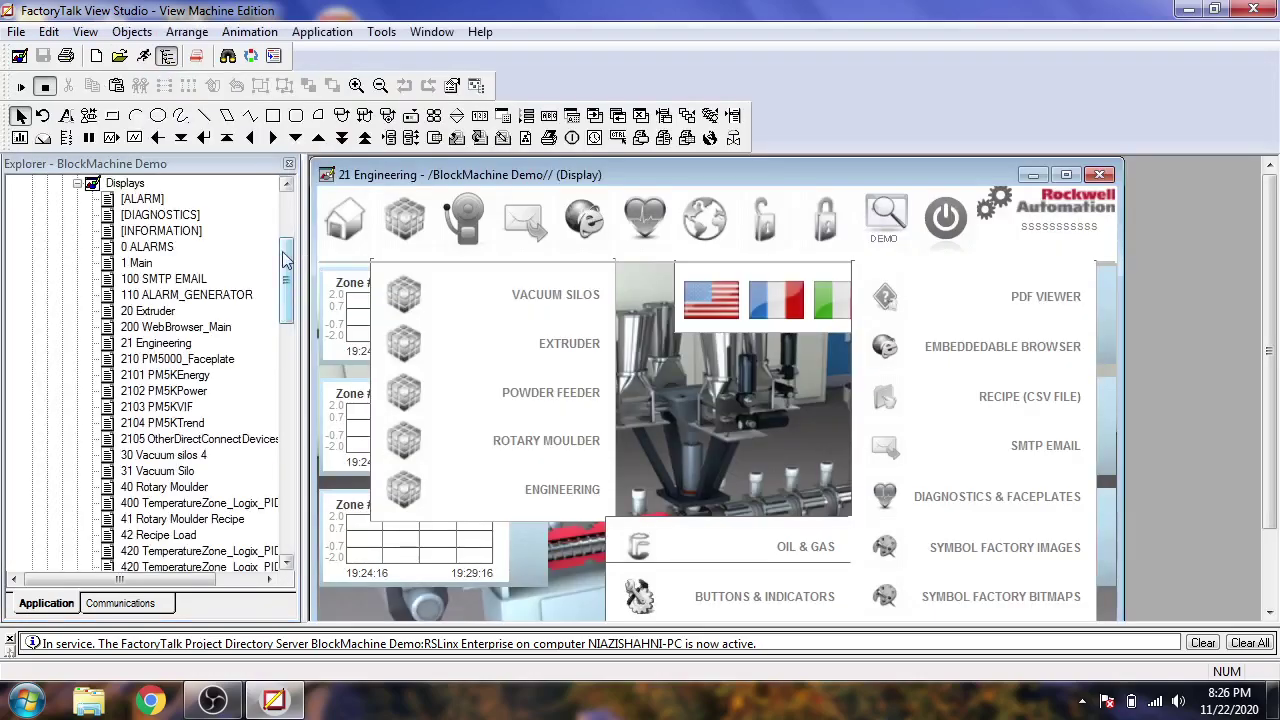
pyautogui.click(140, 263)
pyautogui.doubleClick(148, 264)
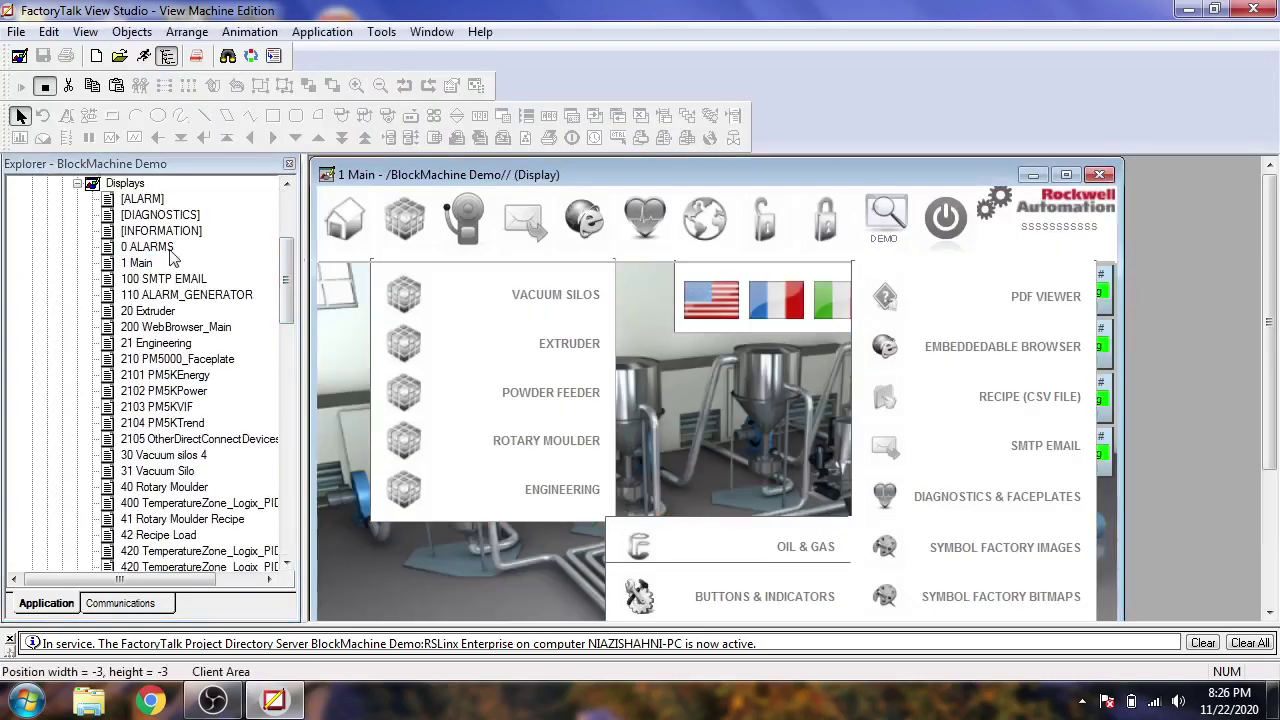
pyautogui.click(1099, 174)
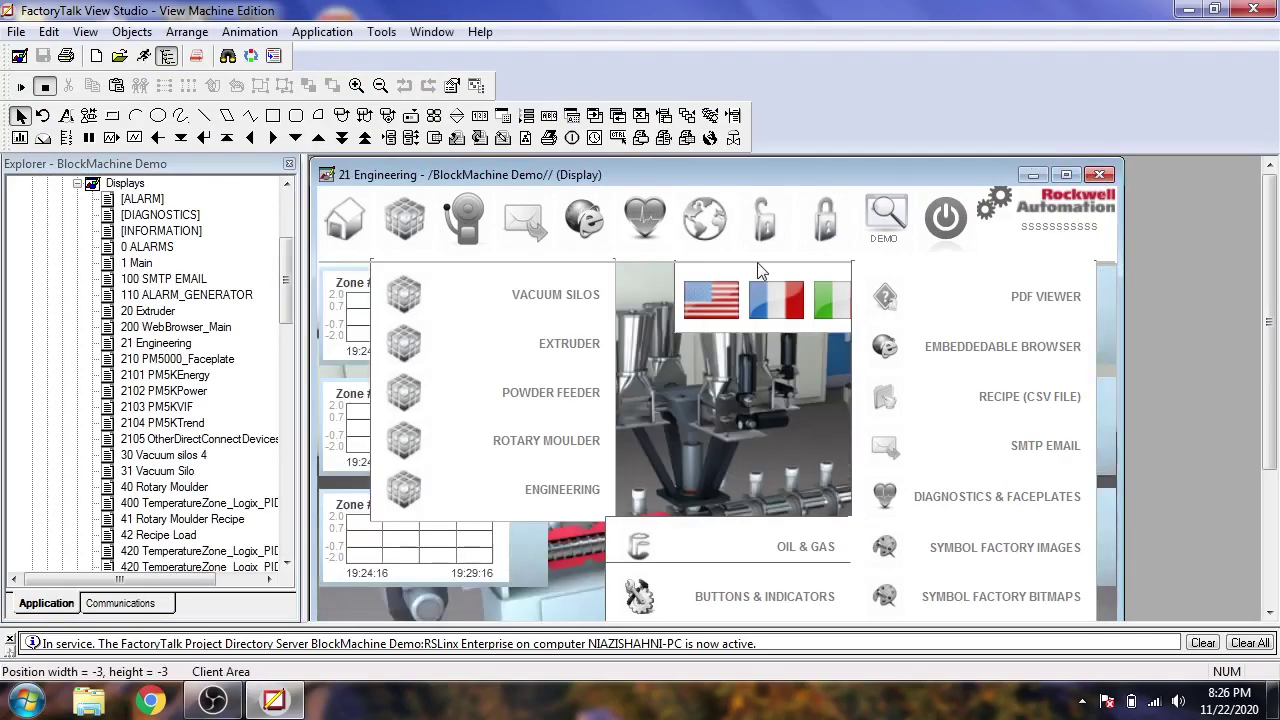
pyautogui.click(1099, 174)
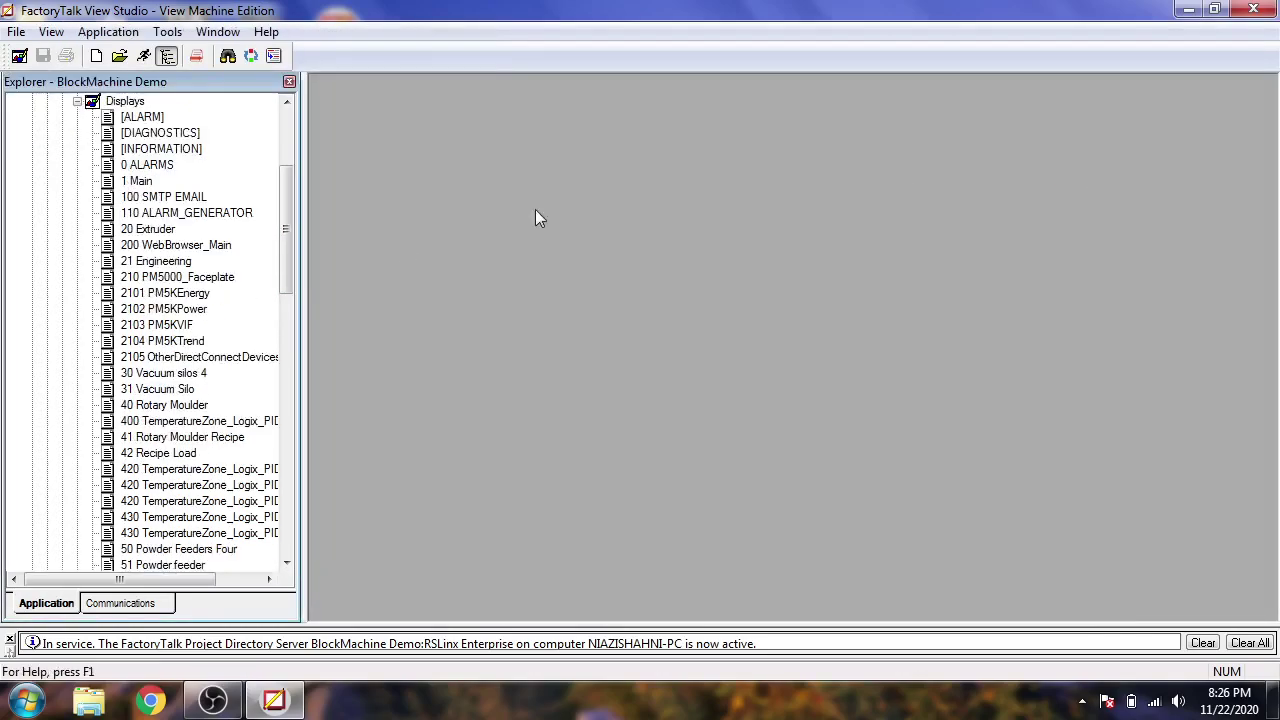
pyautogui.doubleClick(140, 181)
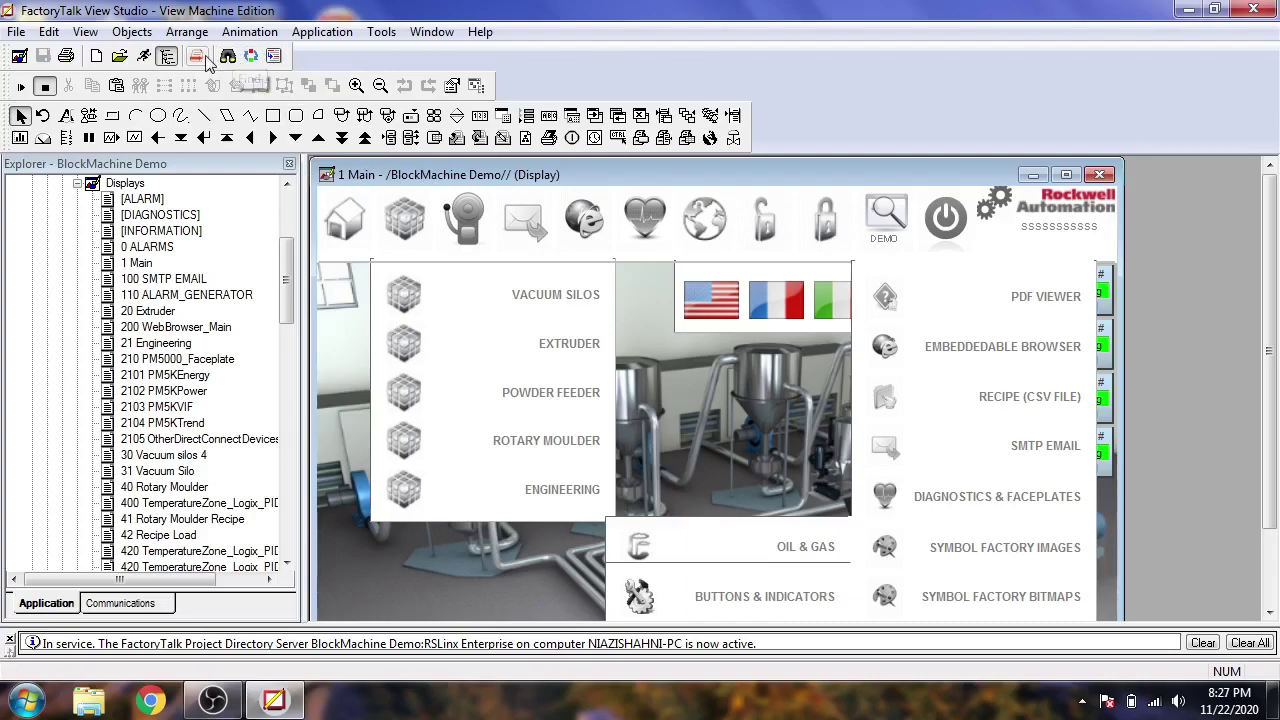
# - Test-run the application in English (United States), dismiss the errors, then close the ME Station window
pyautogui.click(151, 58)
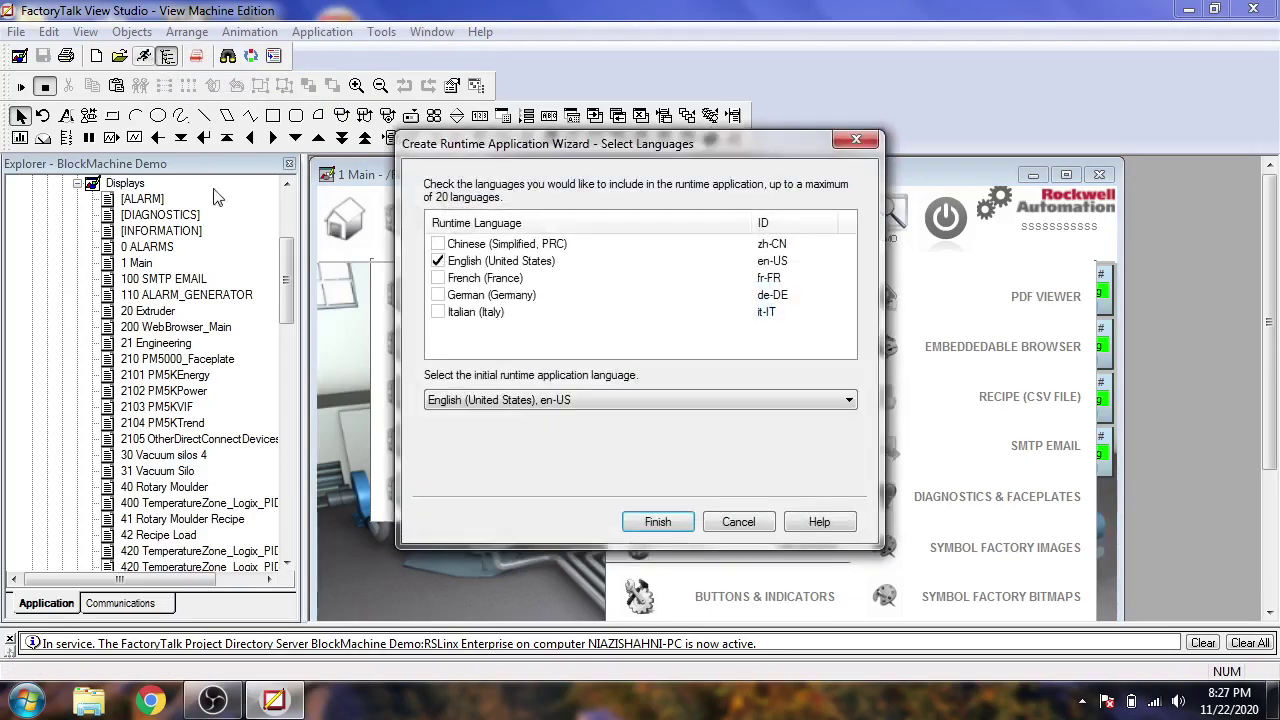
pyautogui.click(656, 521)
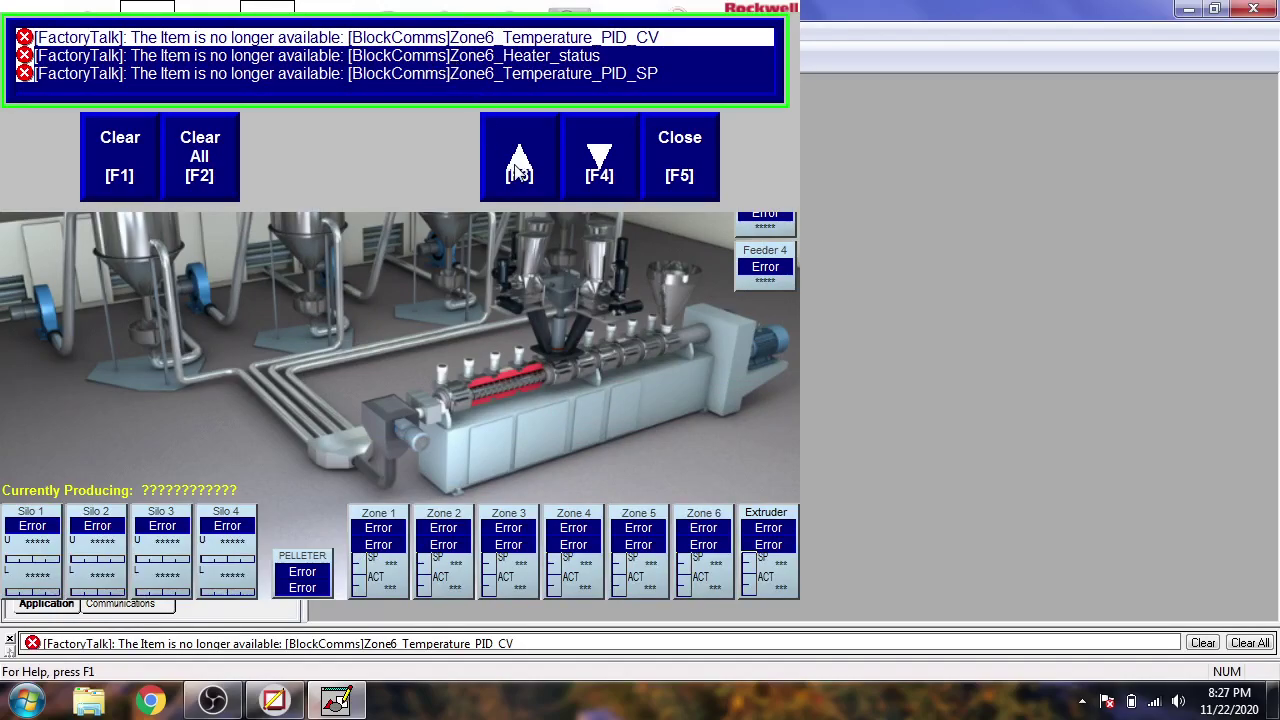
pyautogui.click(670, 188)
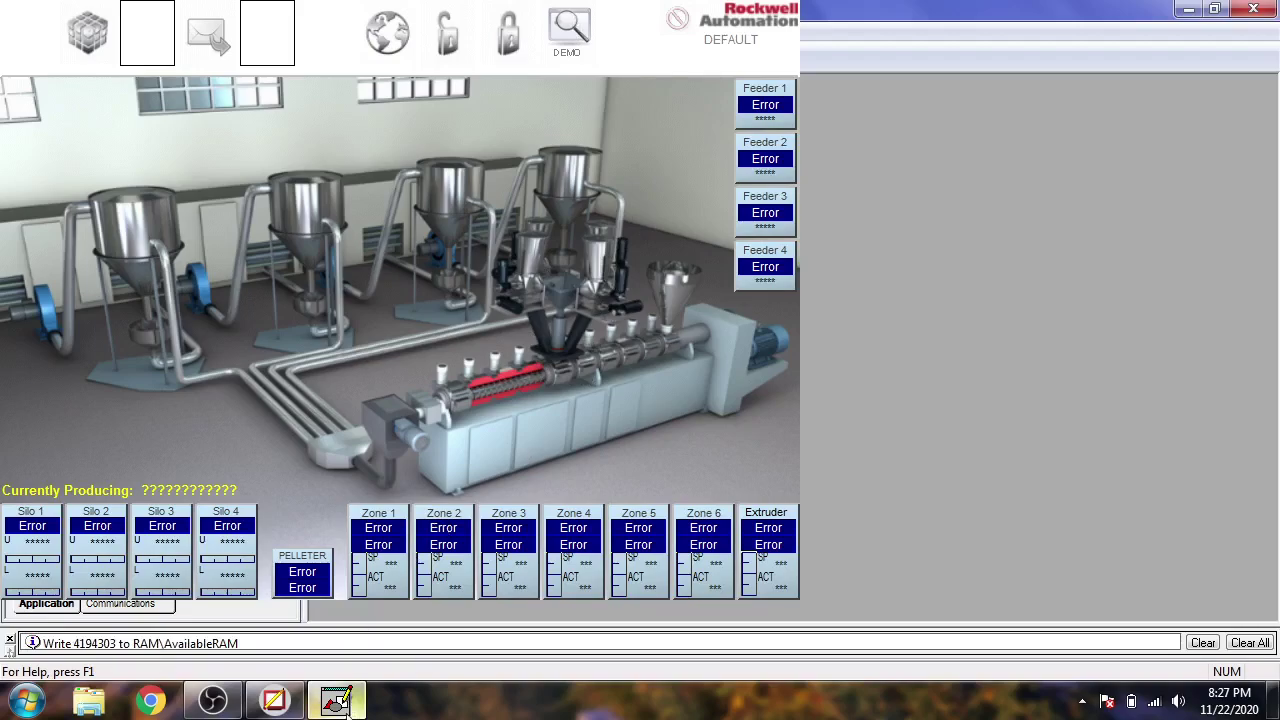
pyautogui.moveTo(352, 708)
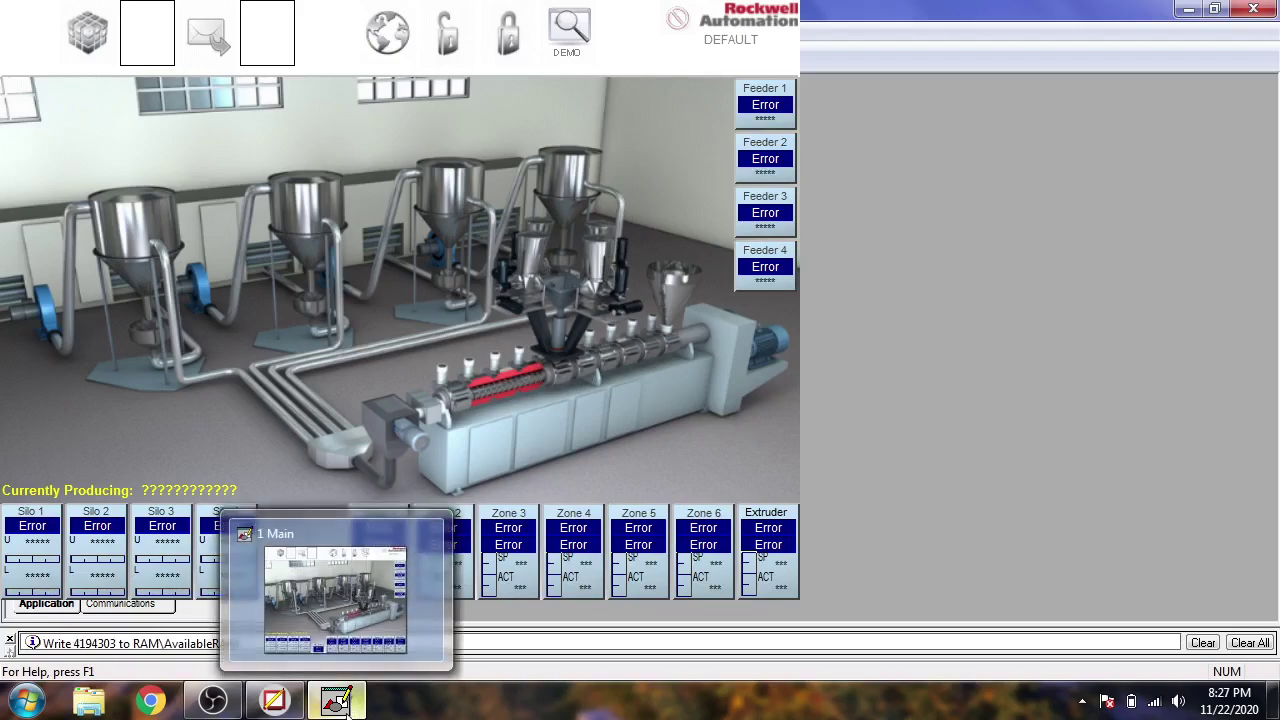
pyautogui.rightClick(352, 700)
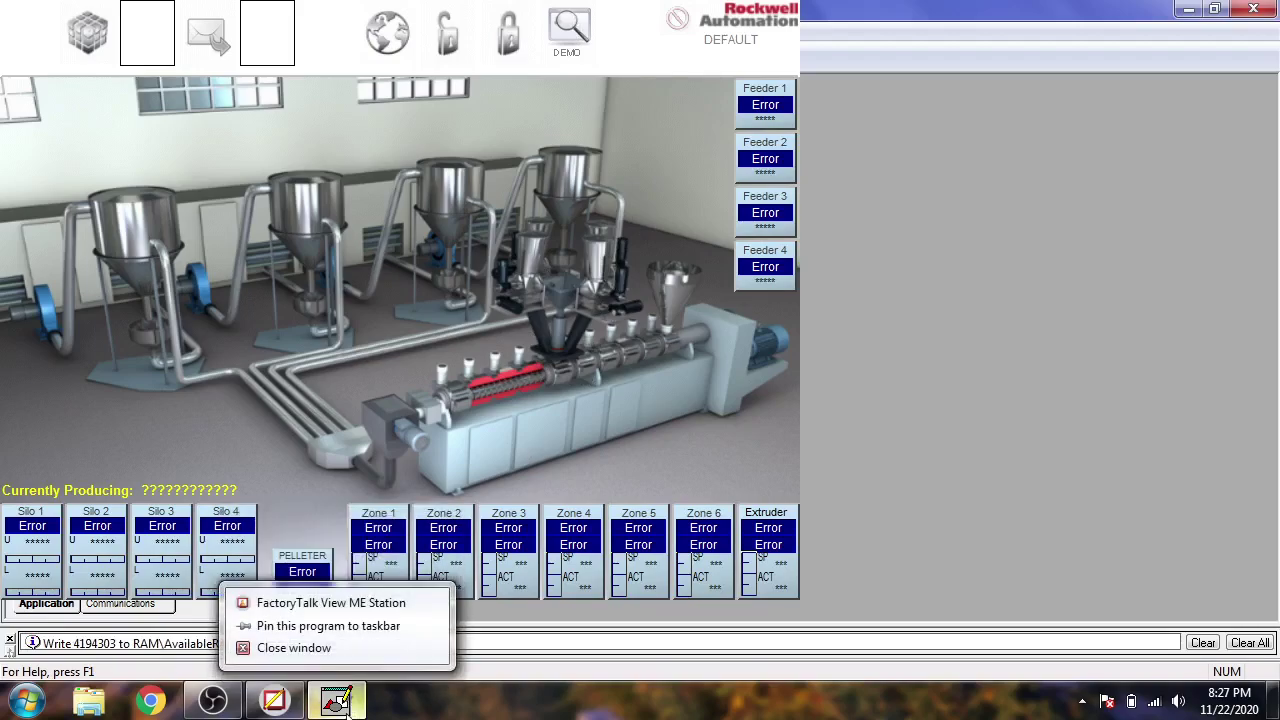
pyautogui.click(362, 650)
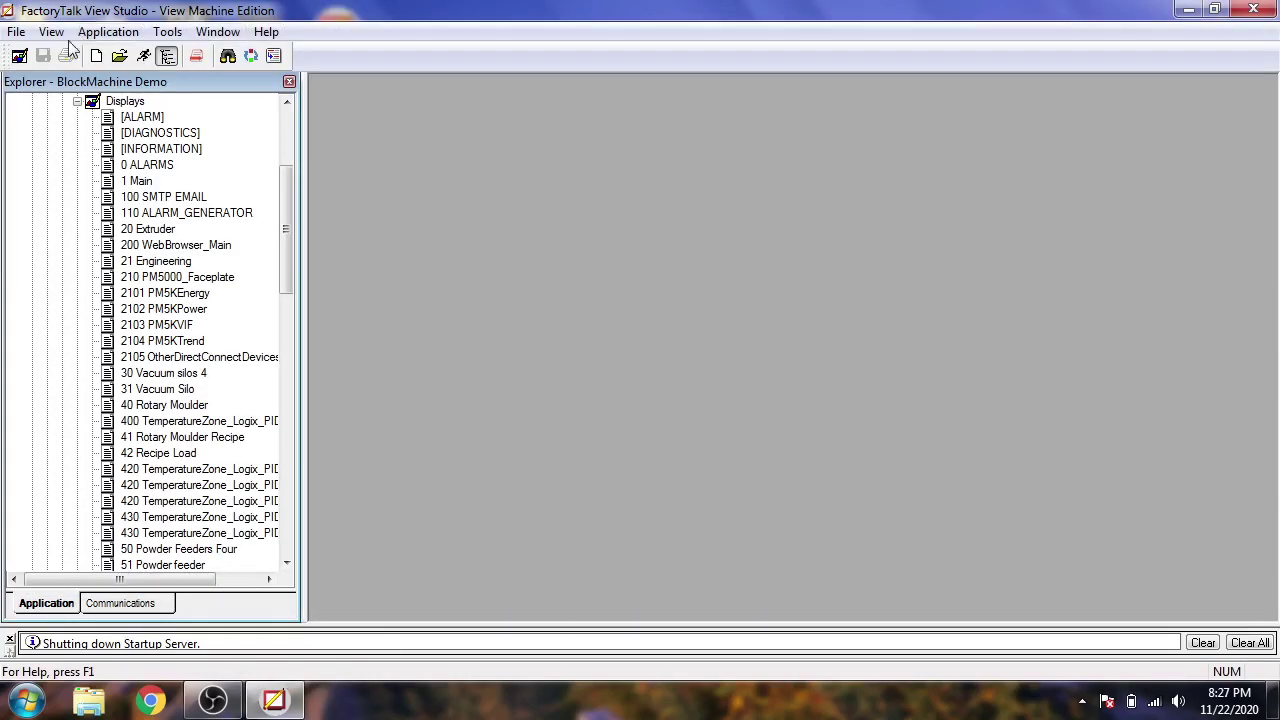
# - Collapse Displays and review HMI Tags, Graphics, Libraries and Images in the Explorer tree
pyautogui.moveTo(287, 273); pyautogui.dragTo(283, 196)
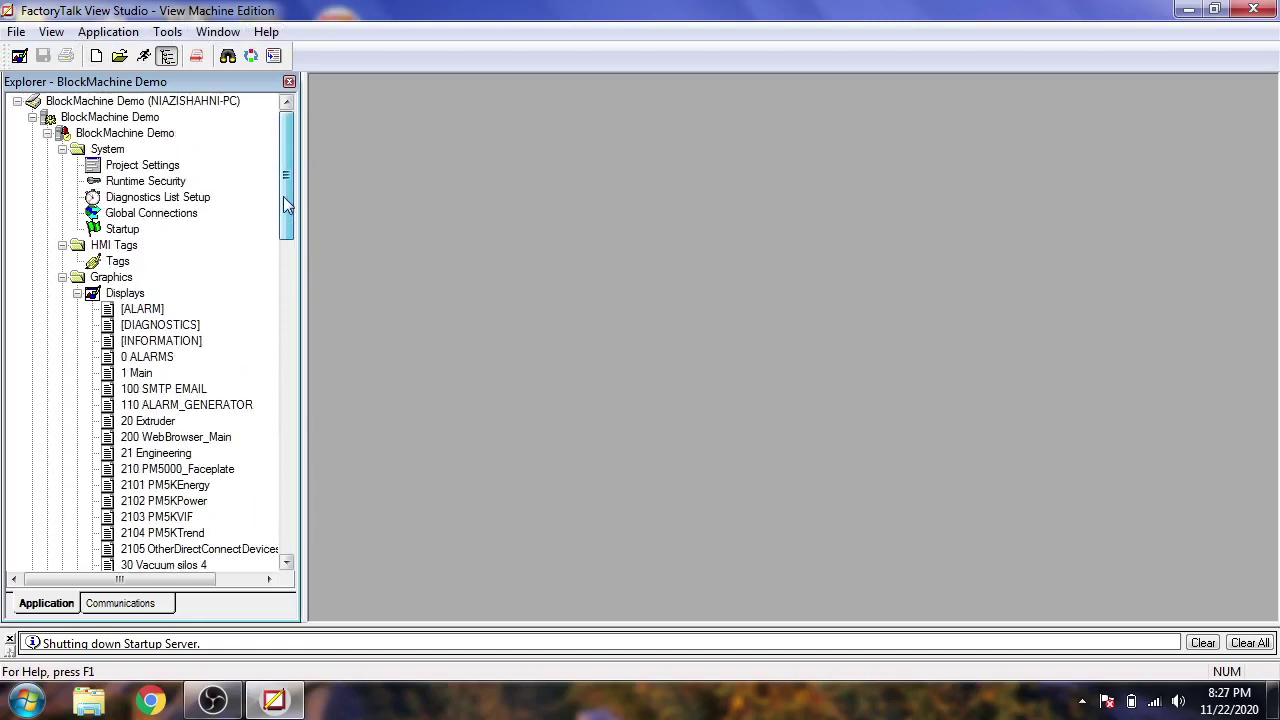
pyautogui.doubleClick(125, 289)
pyautogui.click(113, 245)
pyautogui.click(111, 277)
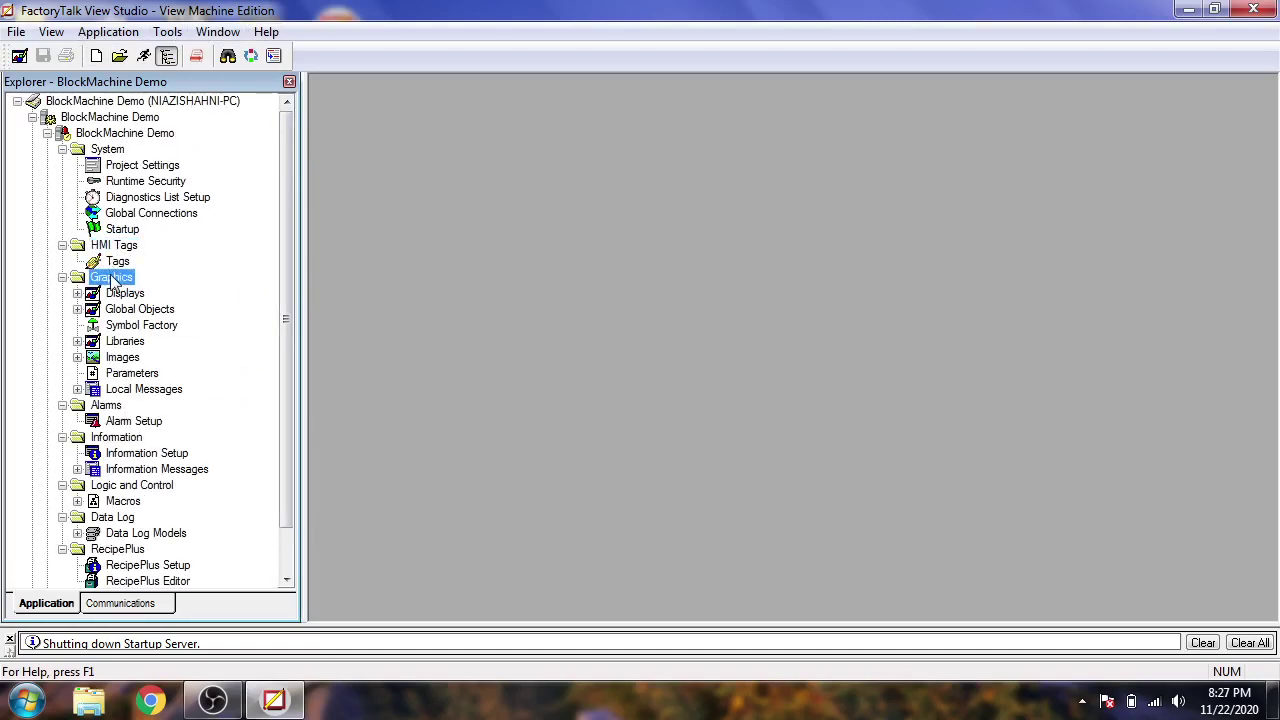
pyautogui.click(77, 341)
pyautogui.click(72, 345)
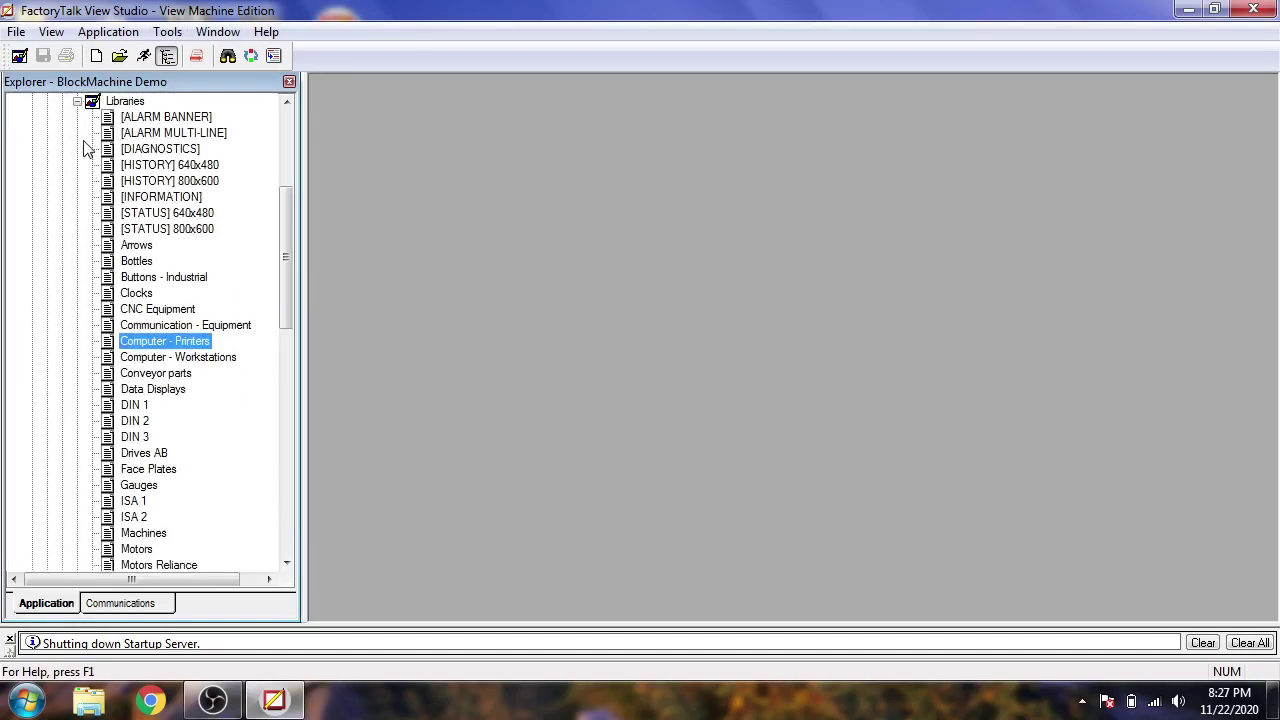
pyautogui.click(78, 102)
pyautogui.click(77, 309)
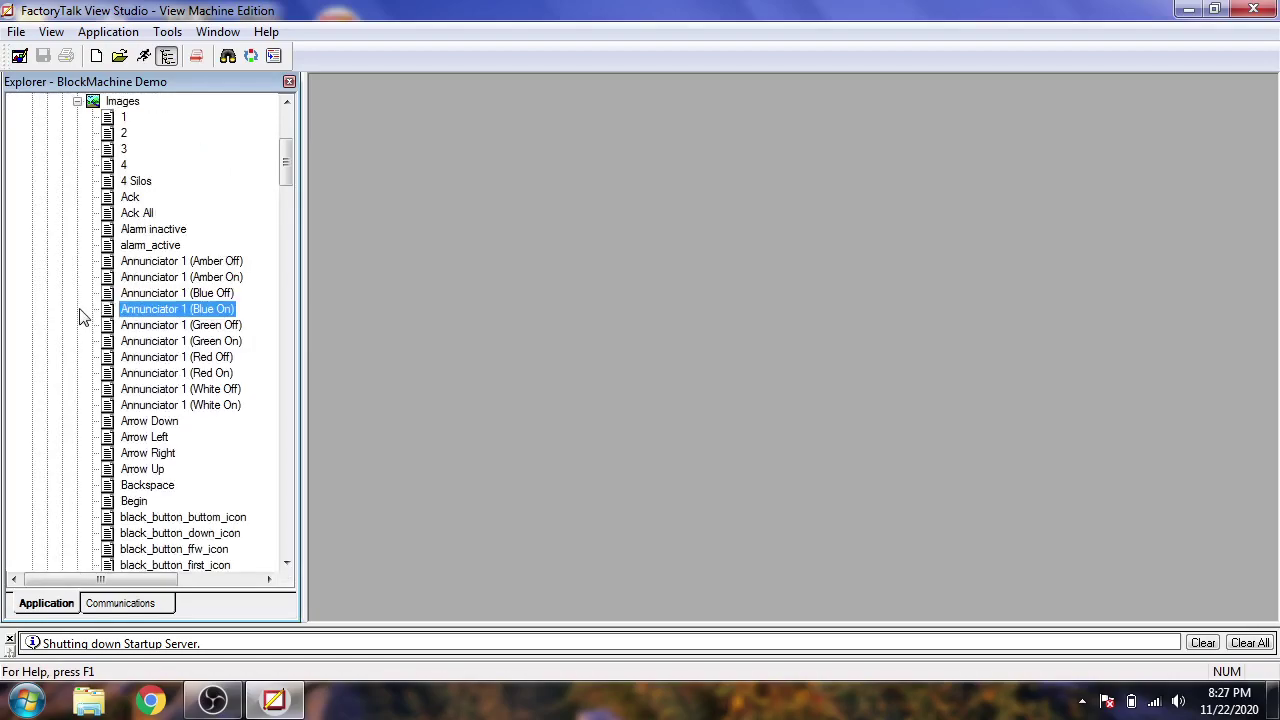
pyautogui.click(77, 102)
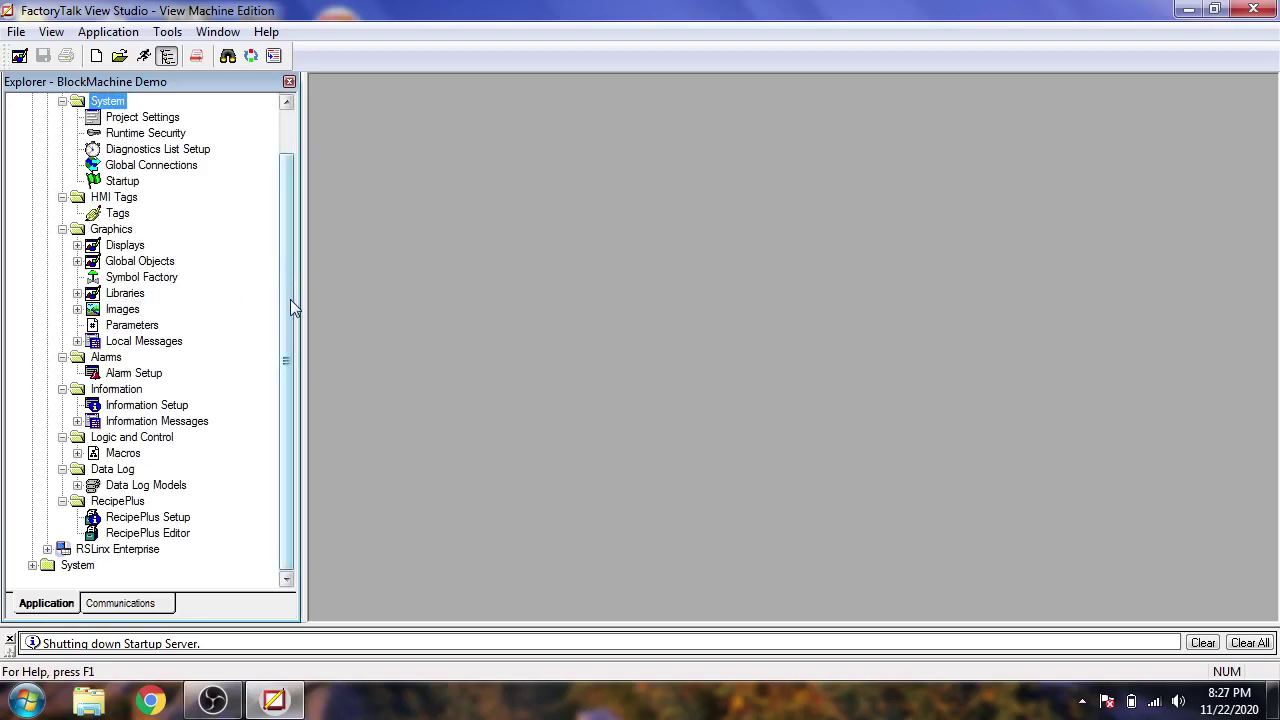
# - Expand and collapse RSLinx Enterprise to check Communication Setup, then select Alarm Setup
pyautogui.scroll(1, 290, 299)
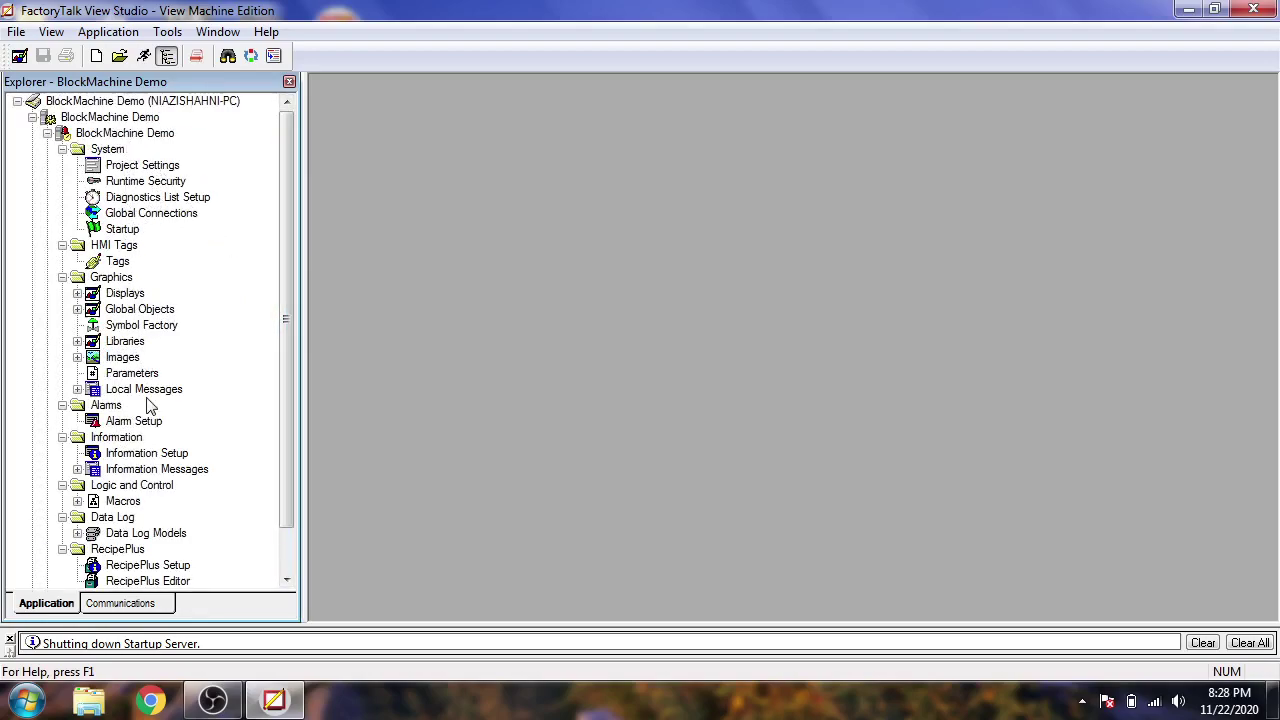
pyautogui.moveTo(283, 431); pyautogui.dragTo(283, 480)
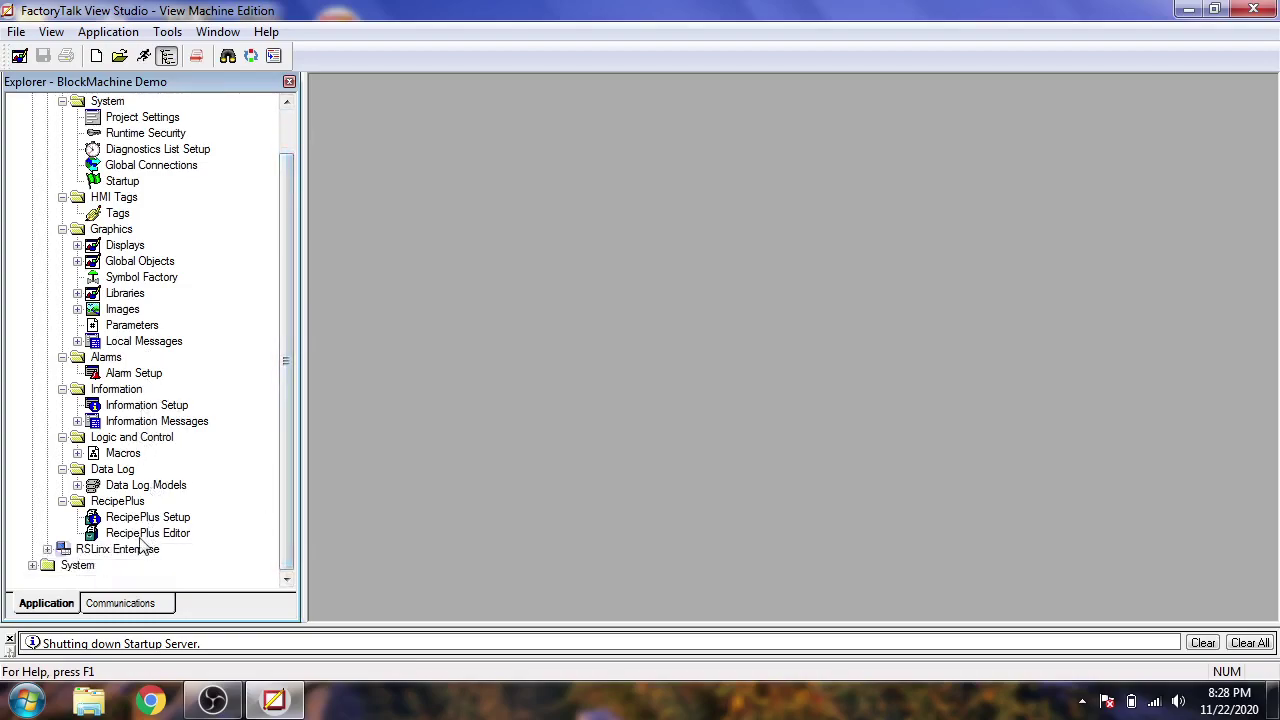
pyautogui.click(48, 550)
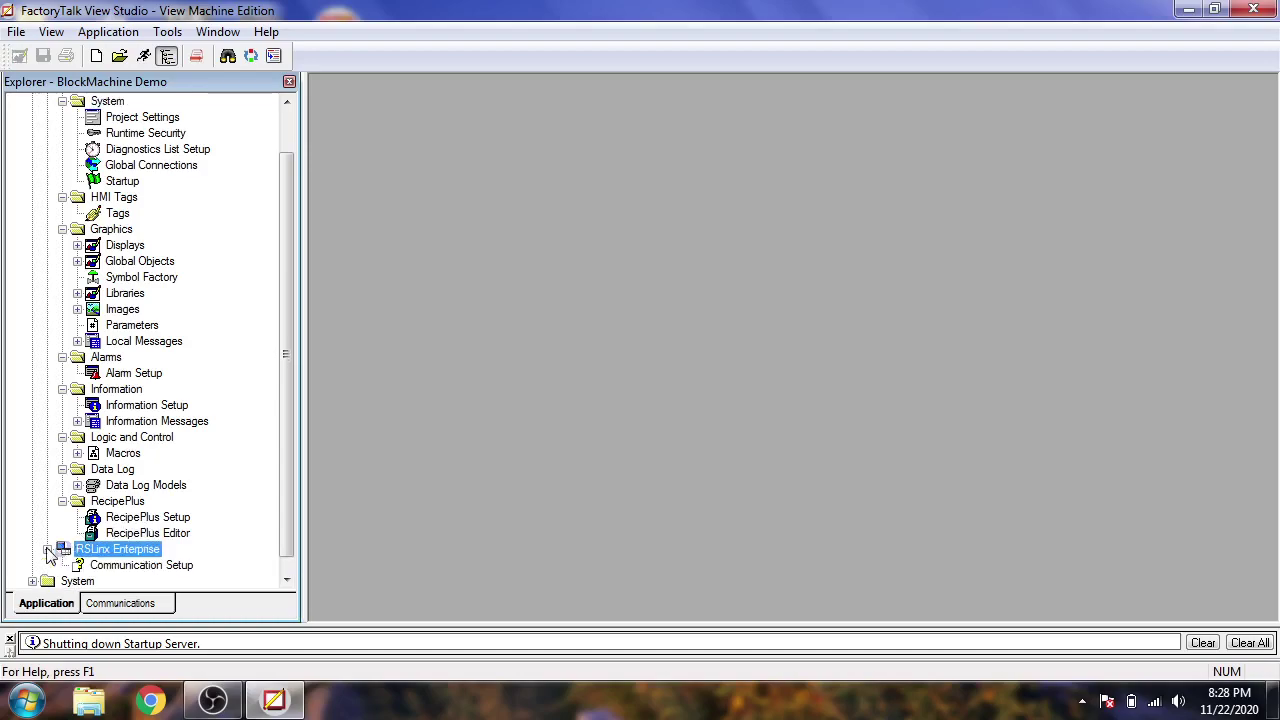
pyautogui.click(48, 550)
pyautogui.click(48, 550)
pyautogui.click(48, 550)
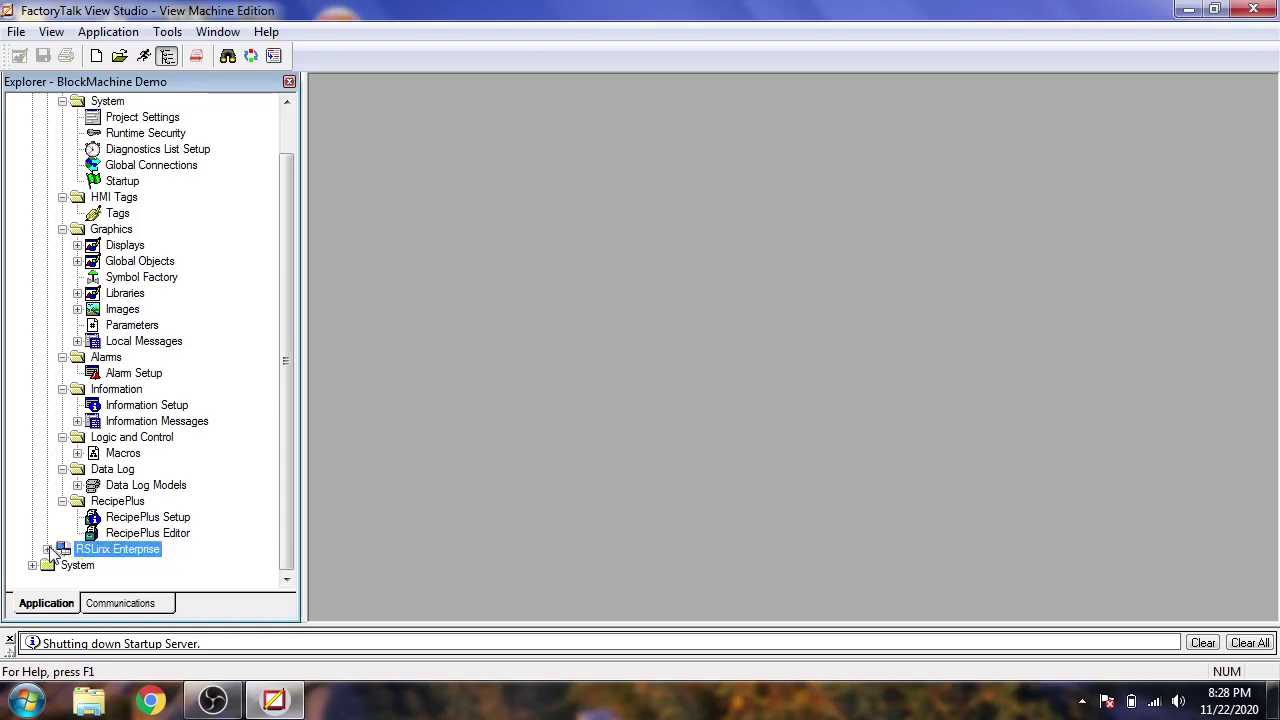
pyautogui.click(48, 550)
pyautogui.click(48, 550)
pyautogui.moveTo(289, 335); pyautogui.dragTo(289, 242)
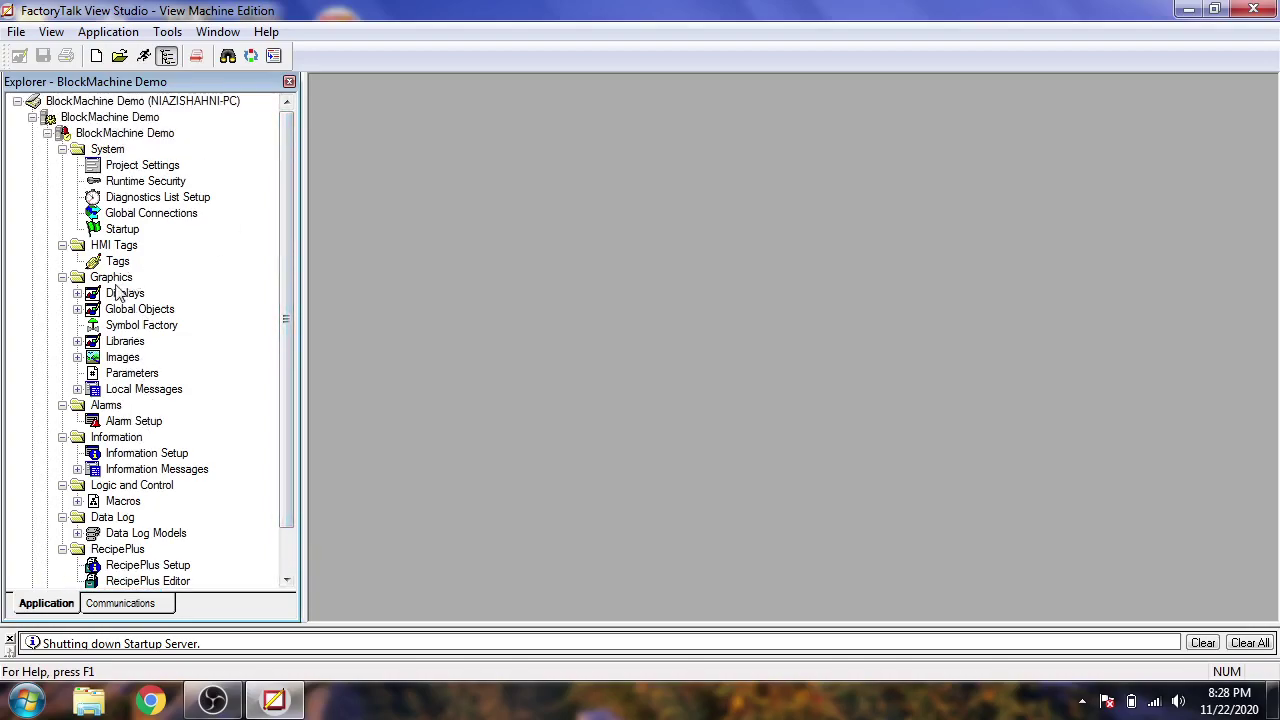
pyautogui.click(136, 421)
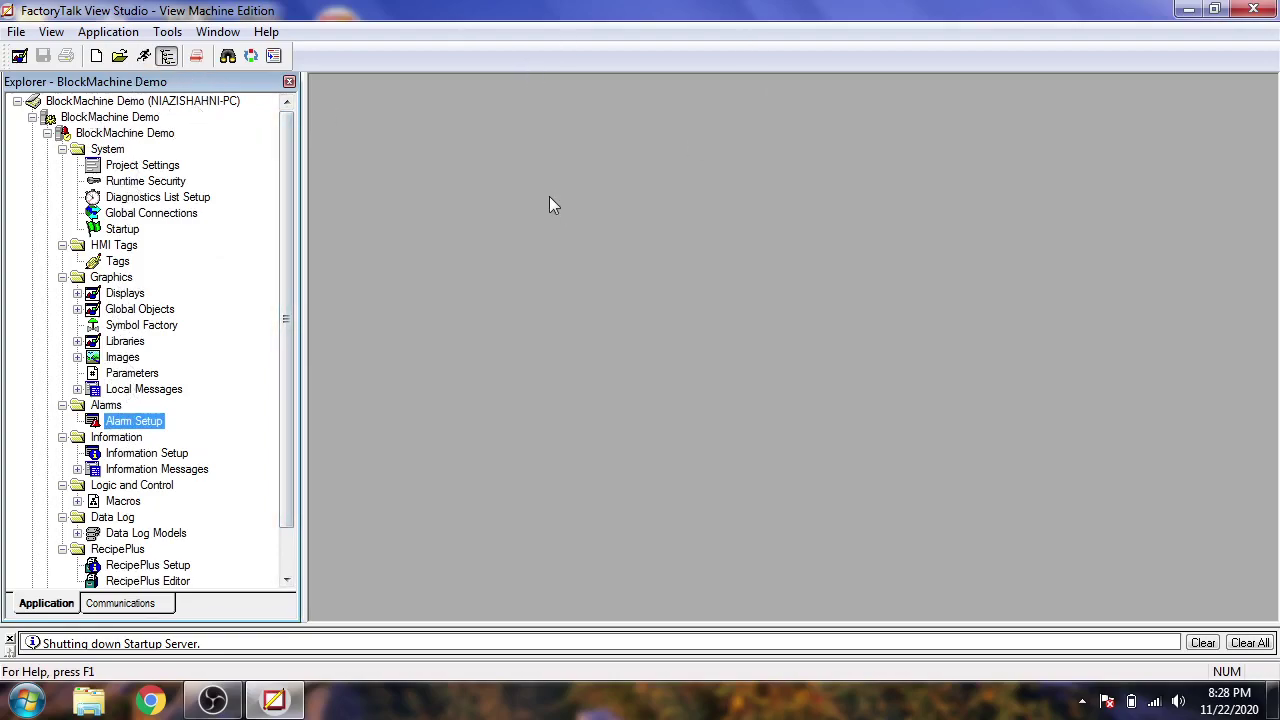
# - Select the BlockMachine Demo project nodes, then close FactoryTalk View Studio
pyautogui.click(84, 134)
pyautogui.click(98, 118)
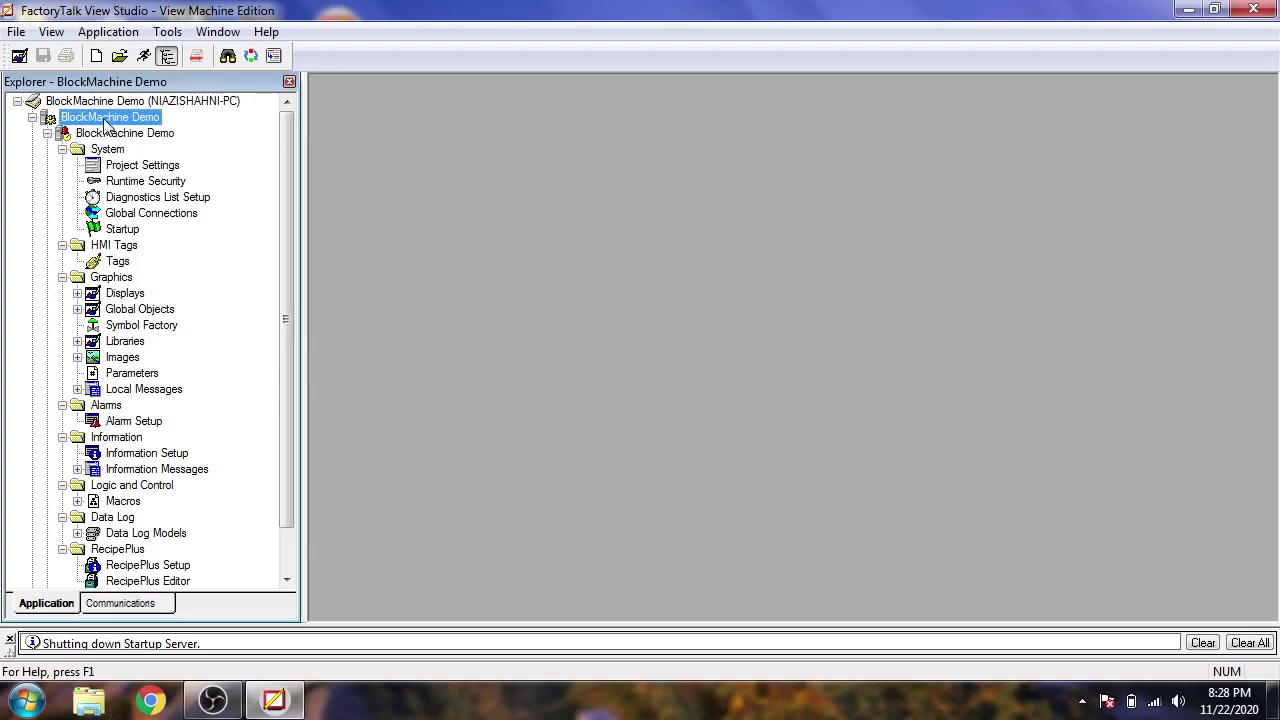
pyautogui.click(92, 134)
pyautogui.click(95, 118)
pyautogui.click(84, 134)
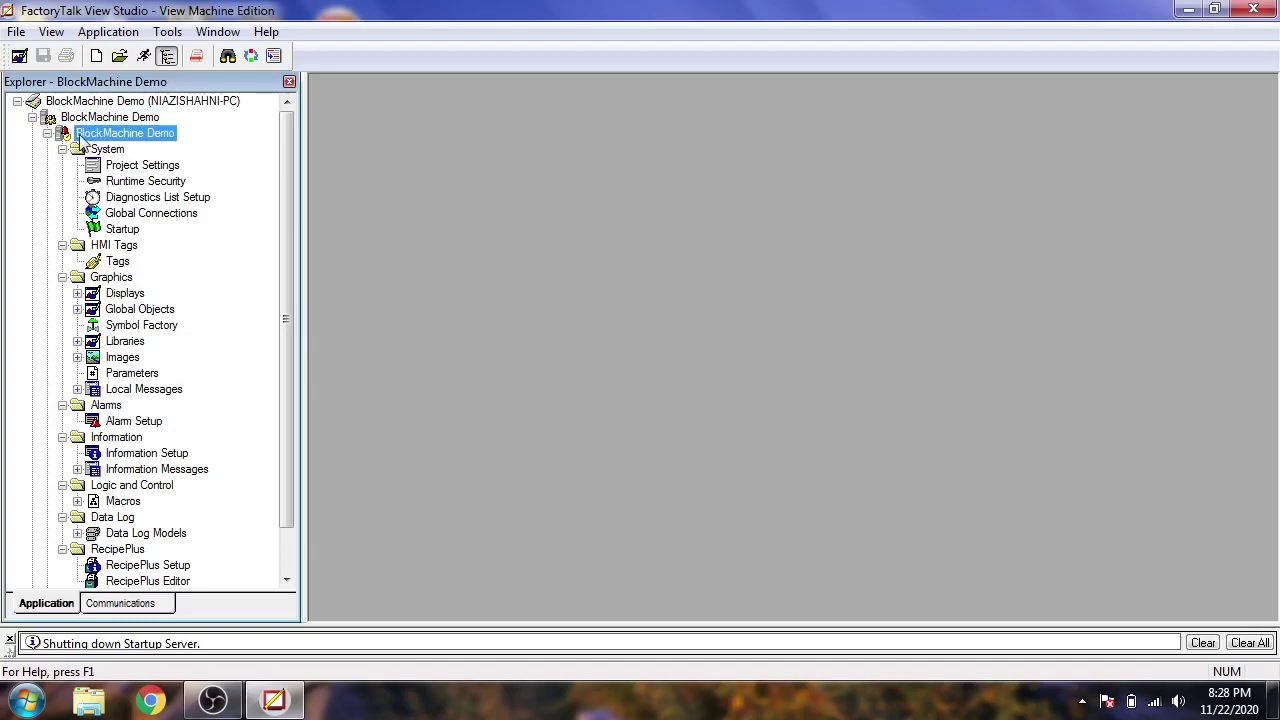
pyautogui.click(100, 118)
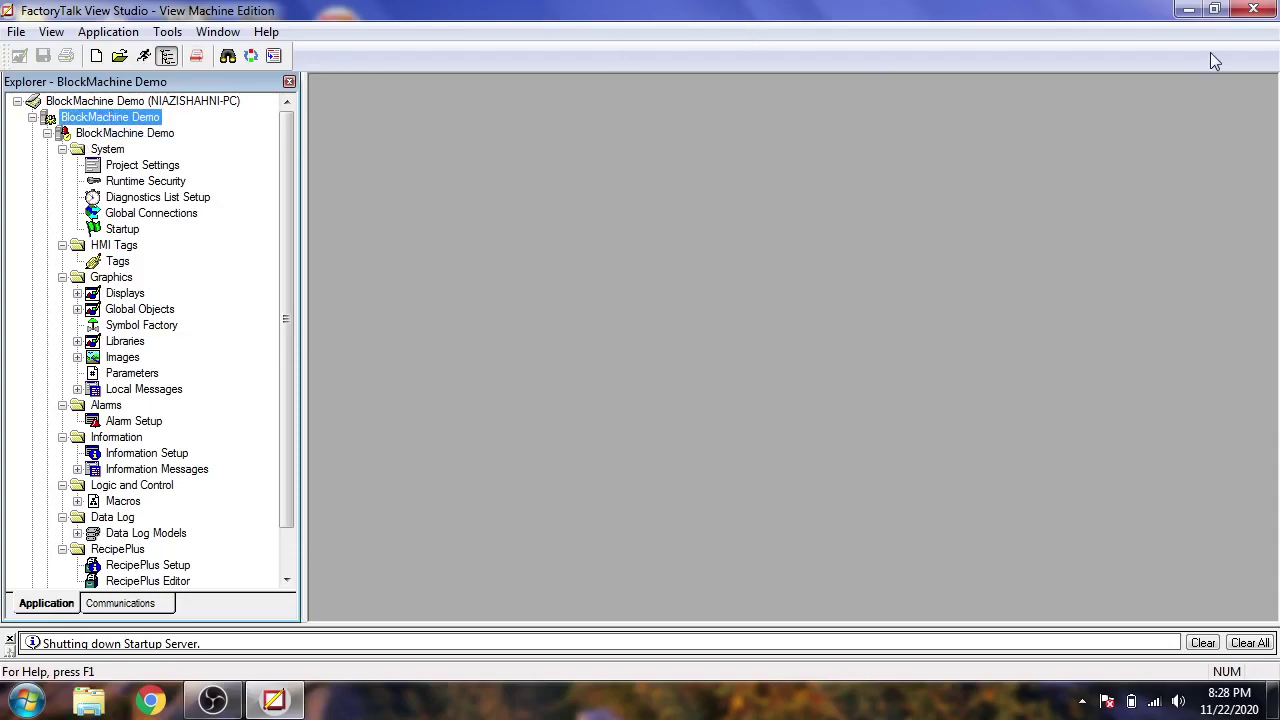
pyautogui.click(1253, 9)
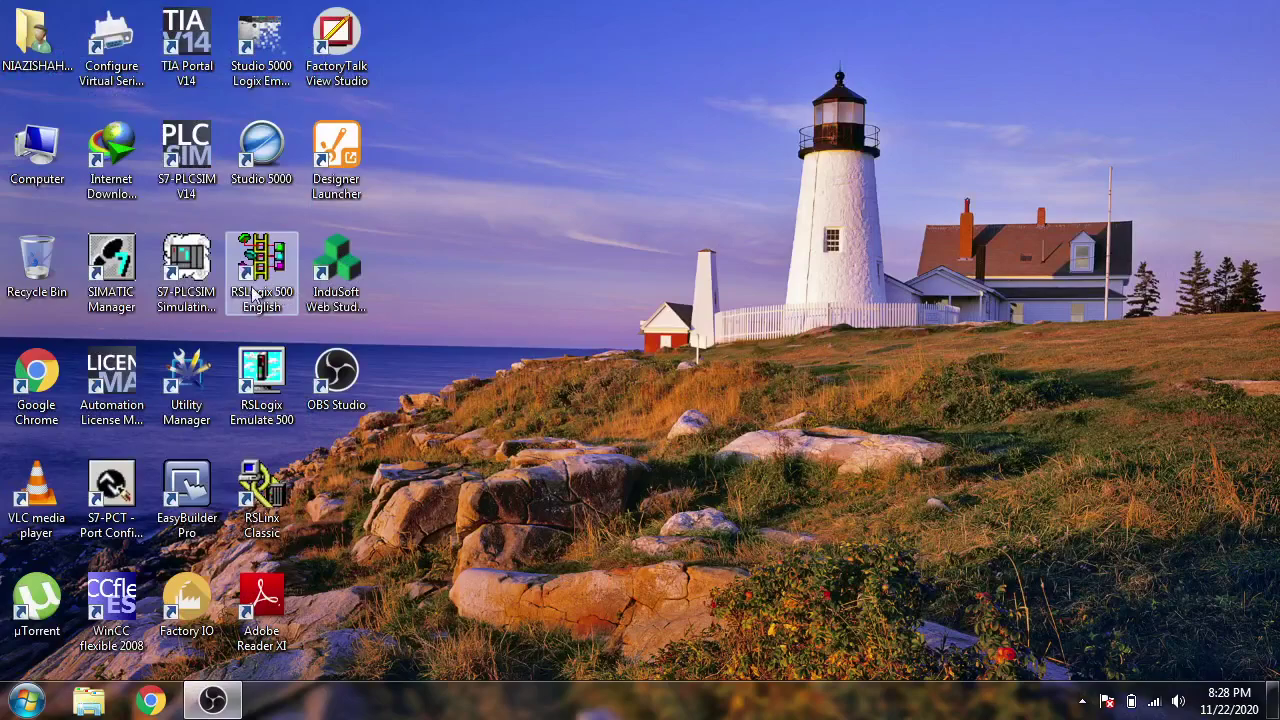
# - Relaunch FactoryTalk View Studio as Site Edition (Local Station)
pyautogui.doubleClick(341, 80)
pyautogui.click(701, 356)
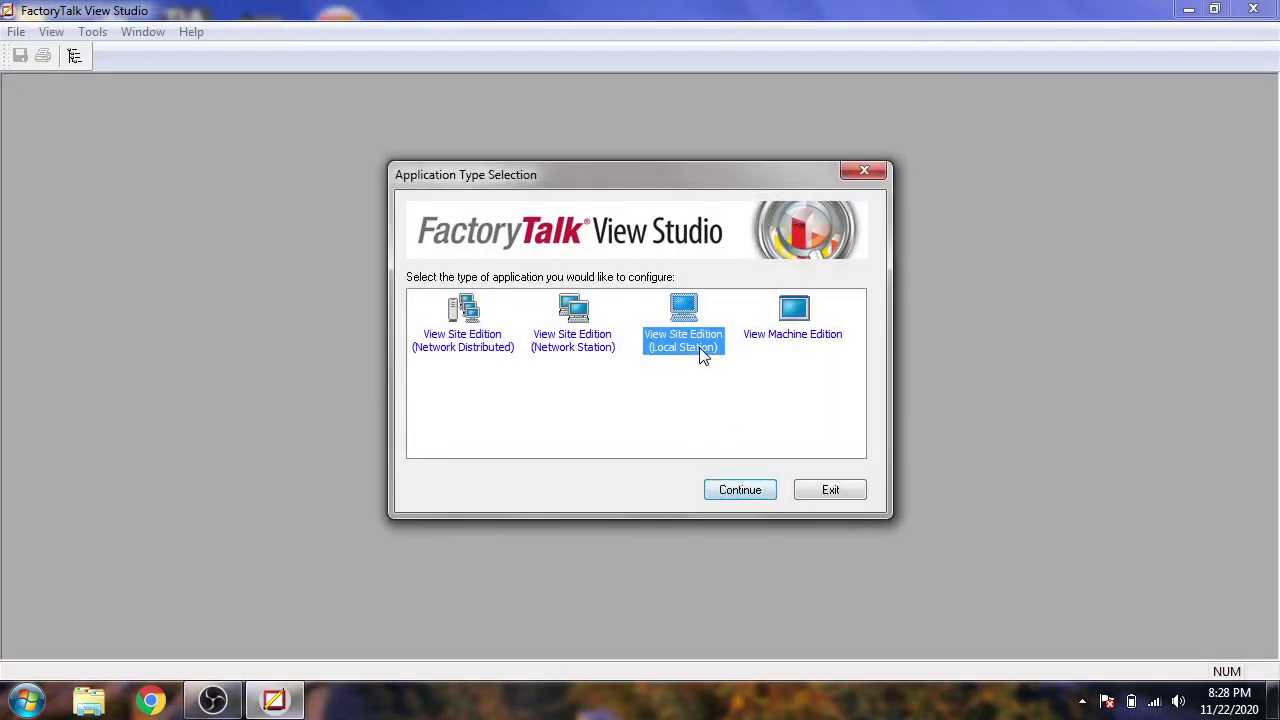
pyautogui.click(740, 490)
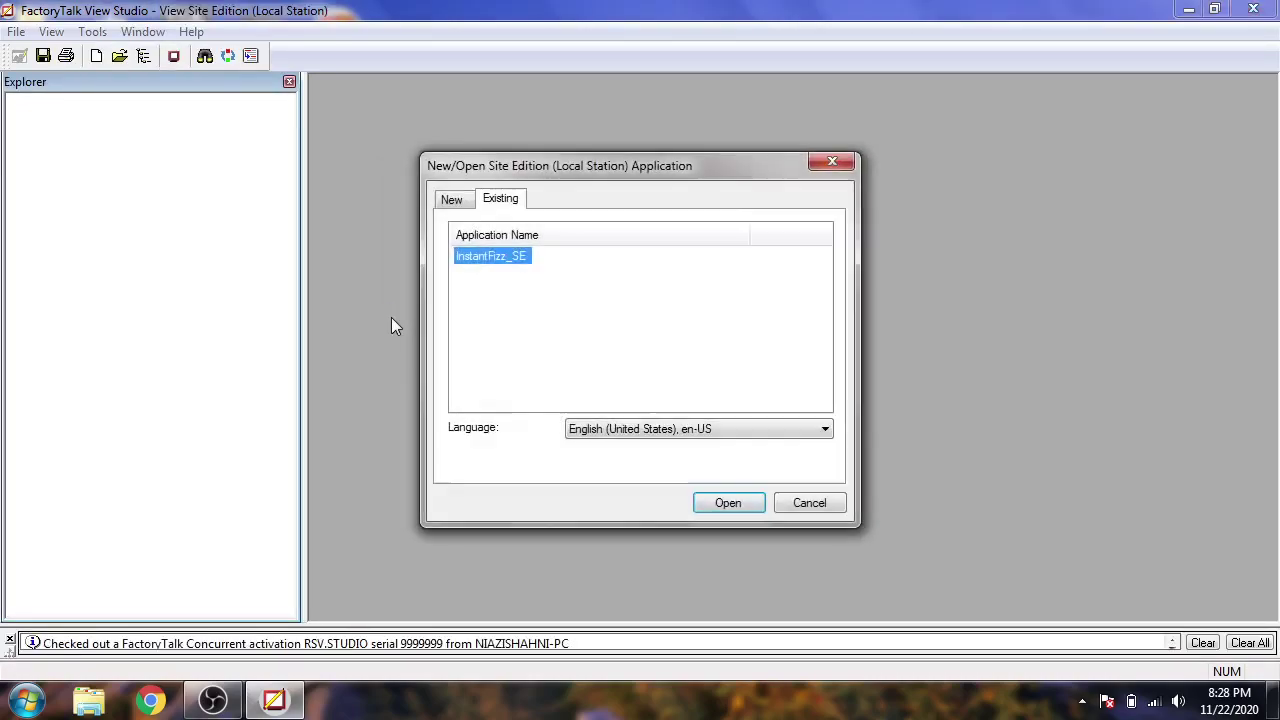
# - Select InstantFizz_SE from the existing applications and open it
pyautogui.click(455, 202)
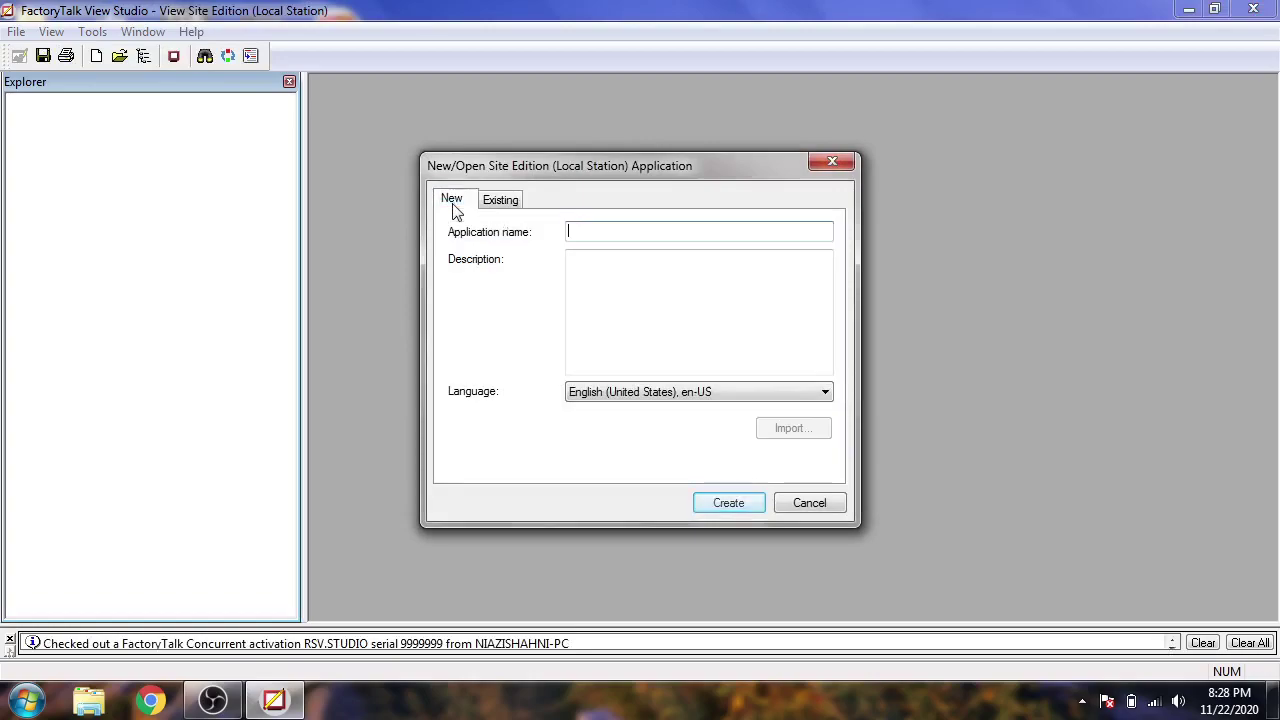
pyautogui.click(497, 200)
pyautogui.click(493, 258)
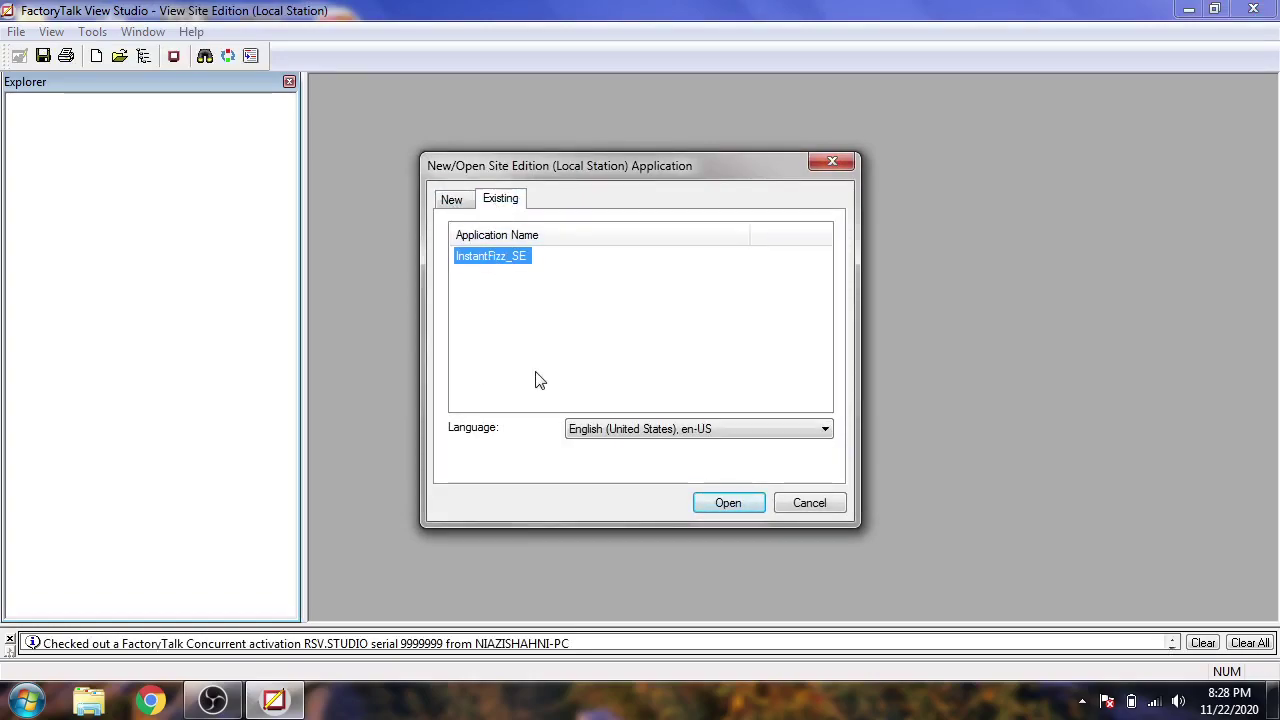
pyautogui.click(712, 503)
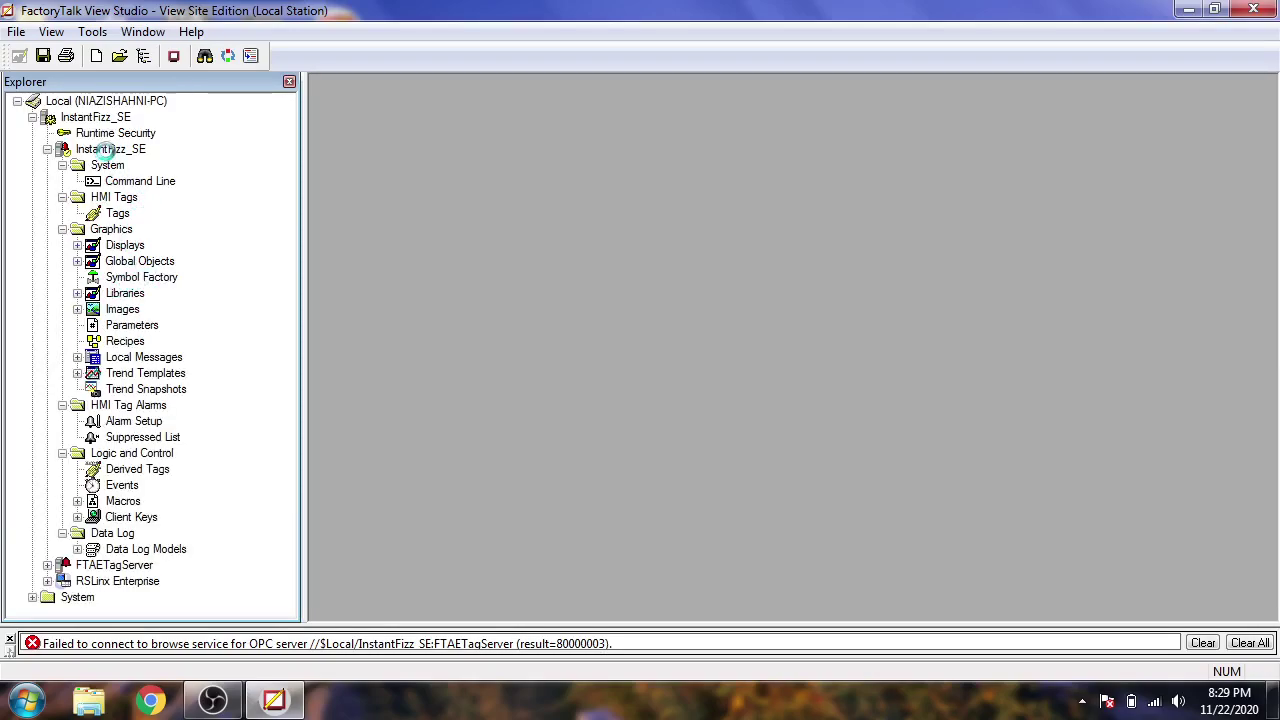
# - Check the InstantFizz_SE server menu, then expand Graphics > Displays and scroll the display list
pyautogui.scroll(1, 285, 183)
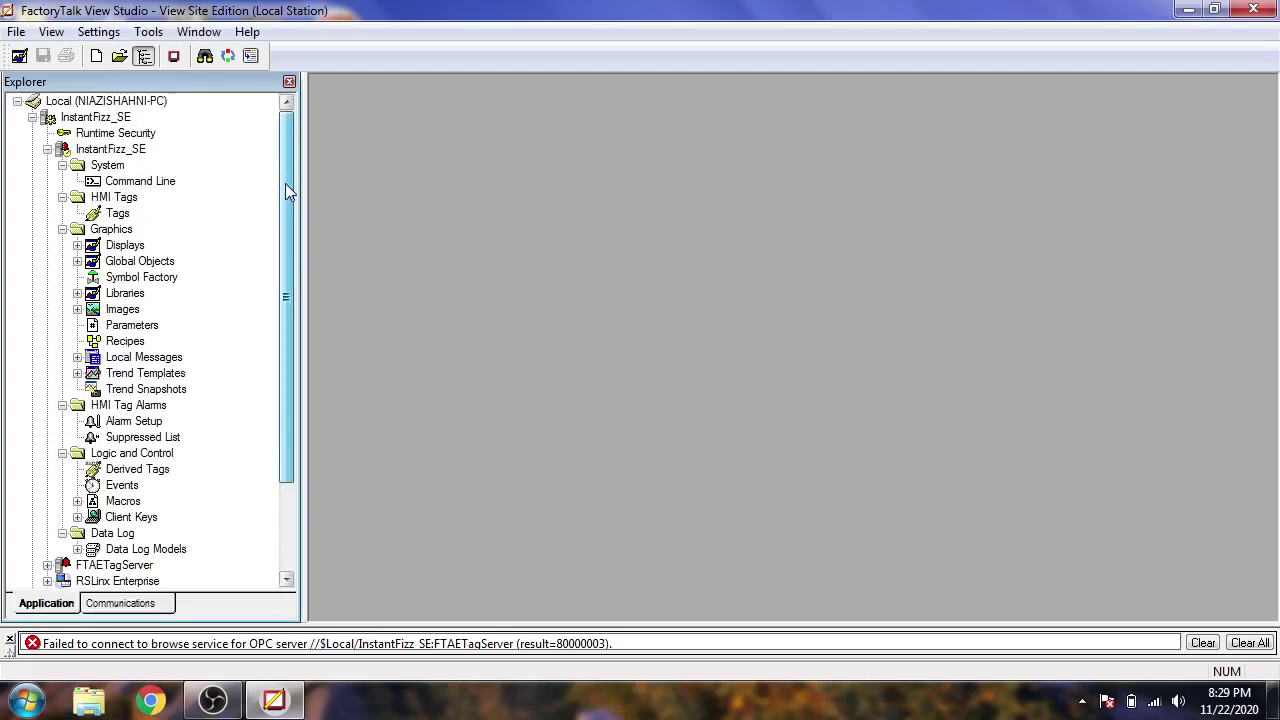
pyautogui.click(113, 149)
pyautogui.rightClick(109, 152)
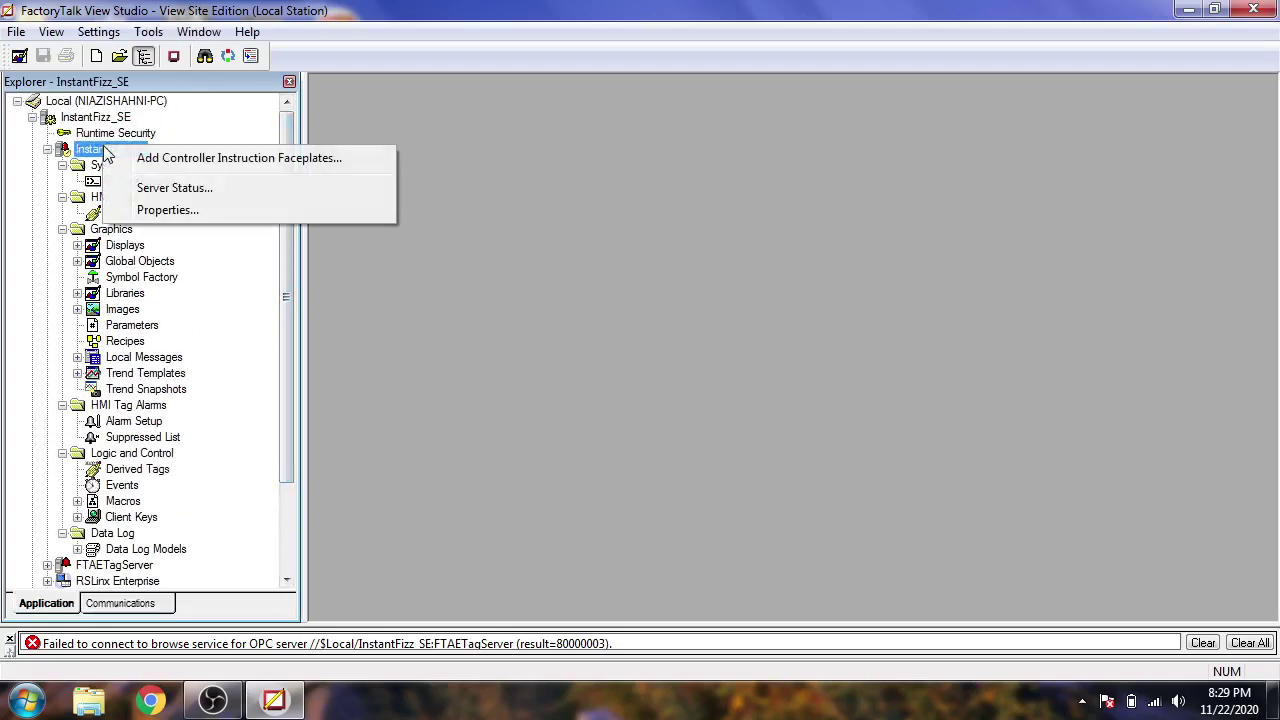
pyautogui.click(93, 153)
pyautogui.click(146, 261)
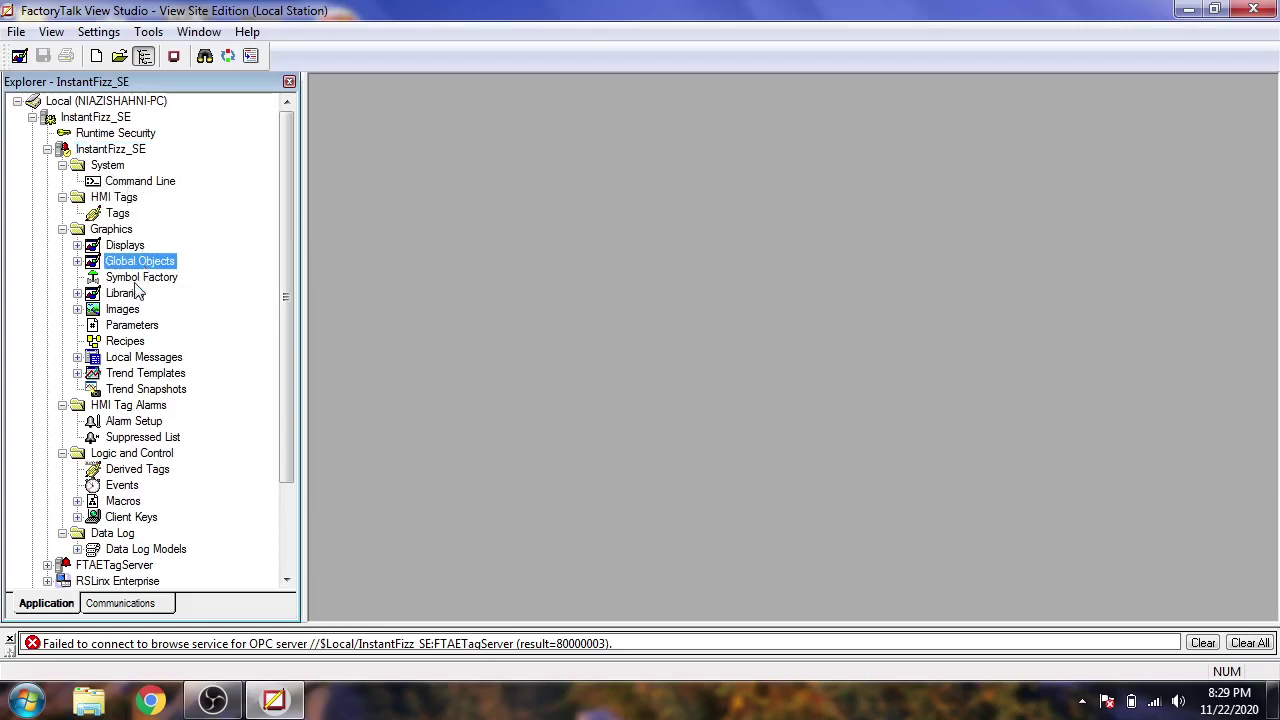
pyautogui.click(130, 278)
pyautogui.click(77, 245)
pyautogui.click(150, 245)
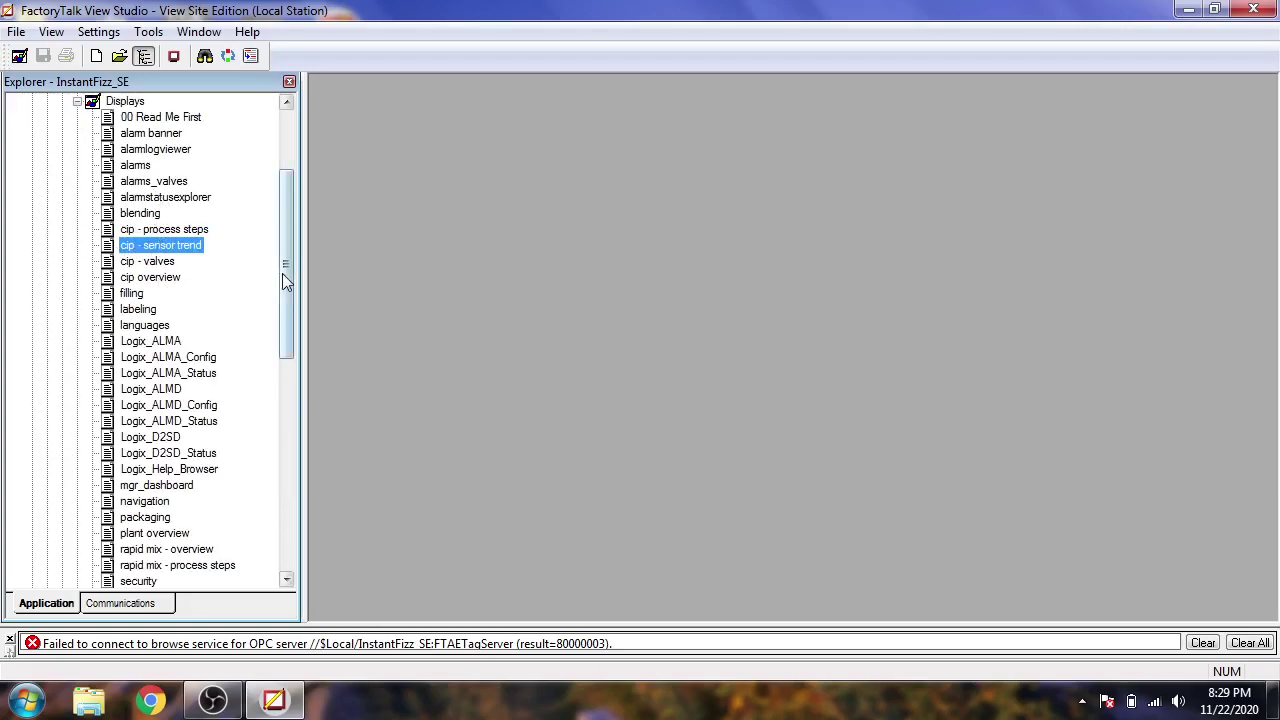
pyautogui.moveTo(282, 273)
pyautogui.mouseDown()
pyautogui.moveTo(289, 329)
pyautogui.moveTo(291, 250)
pyautogui.mouseUp()
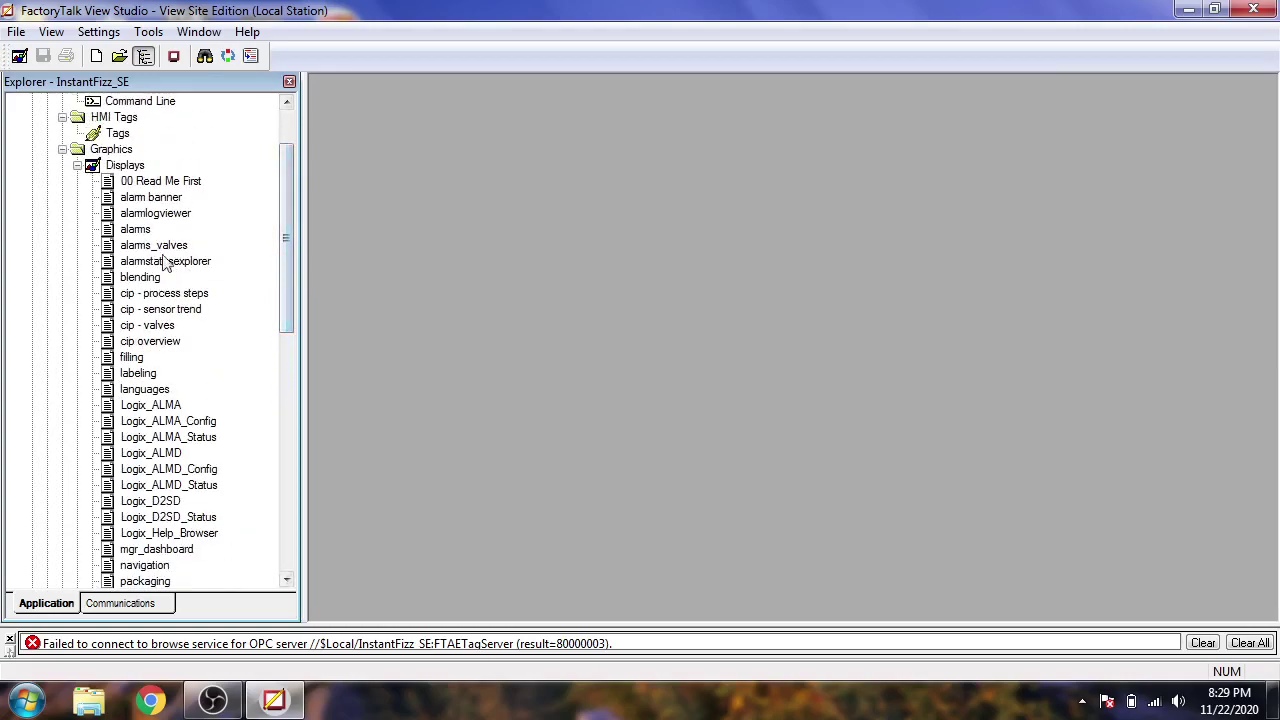
# - Open the filling display, scroll down through it, and start the Launch SE Client wizard
pyautogui.doubleClick(131, 357)
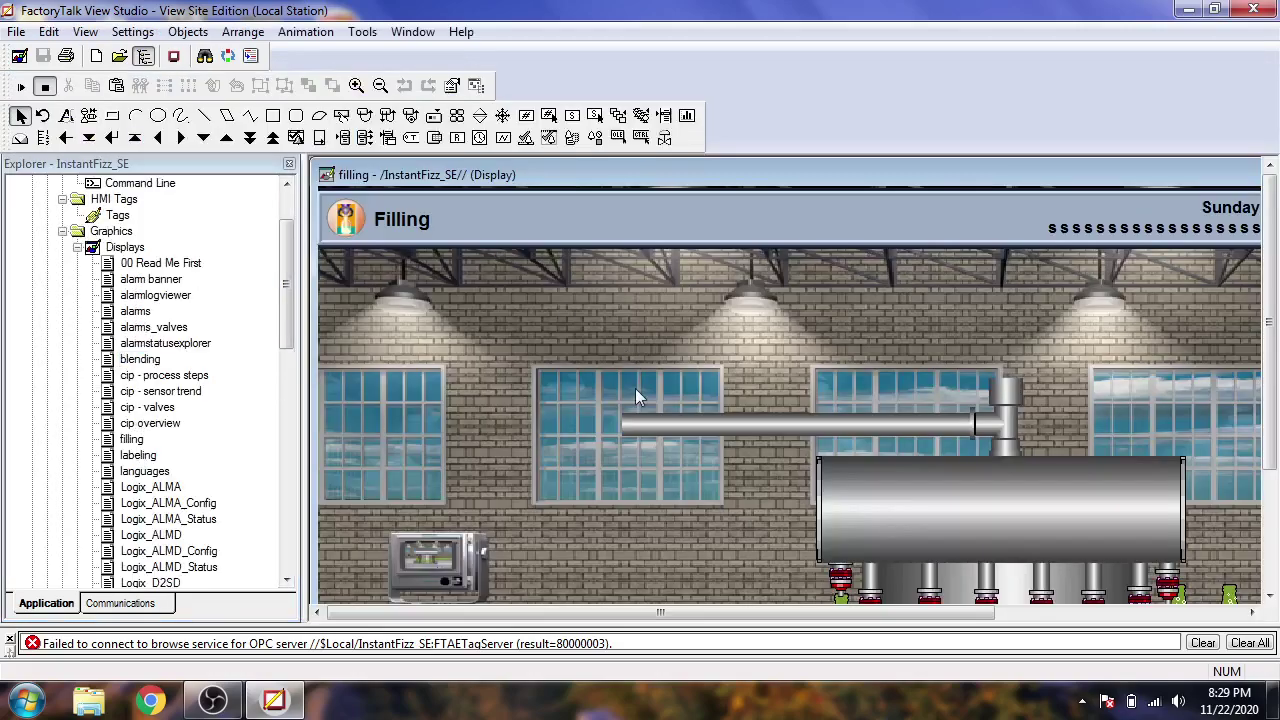
pyautogui.moveTo(1270, 255); pyautogui.dragTo(1273, 367)
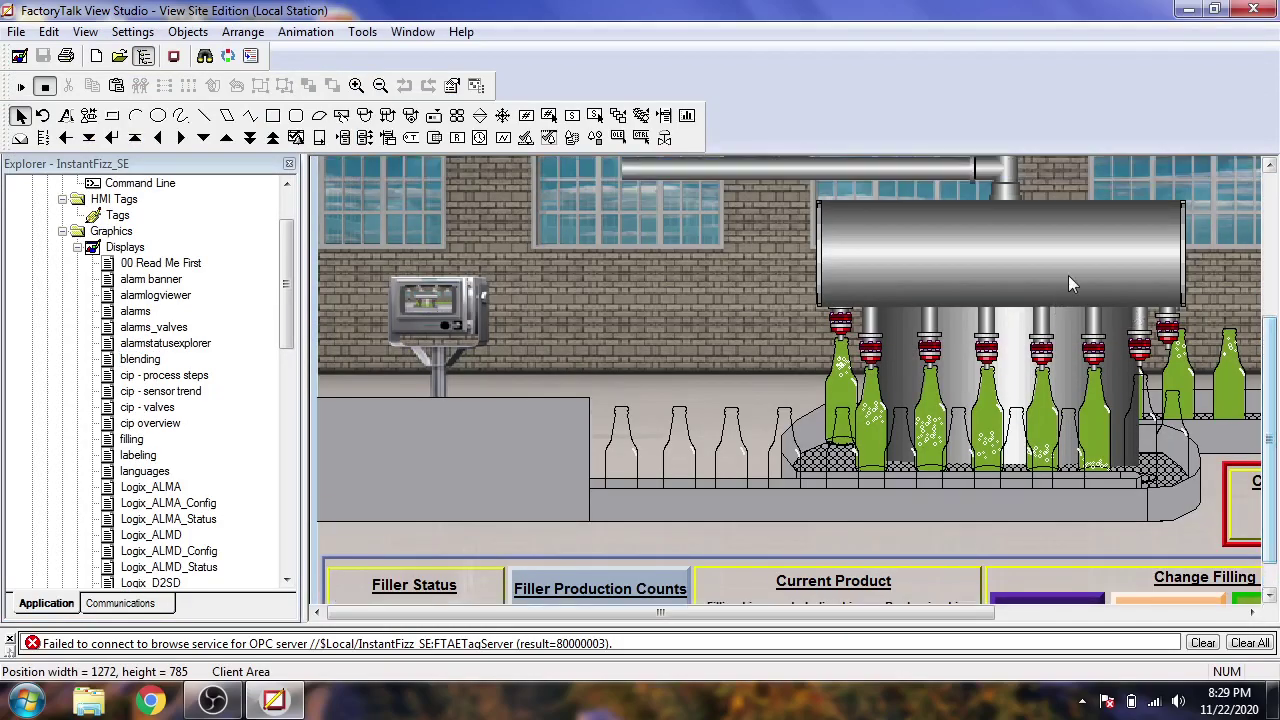
pyautogui.click(174, 58)
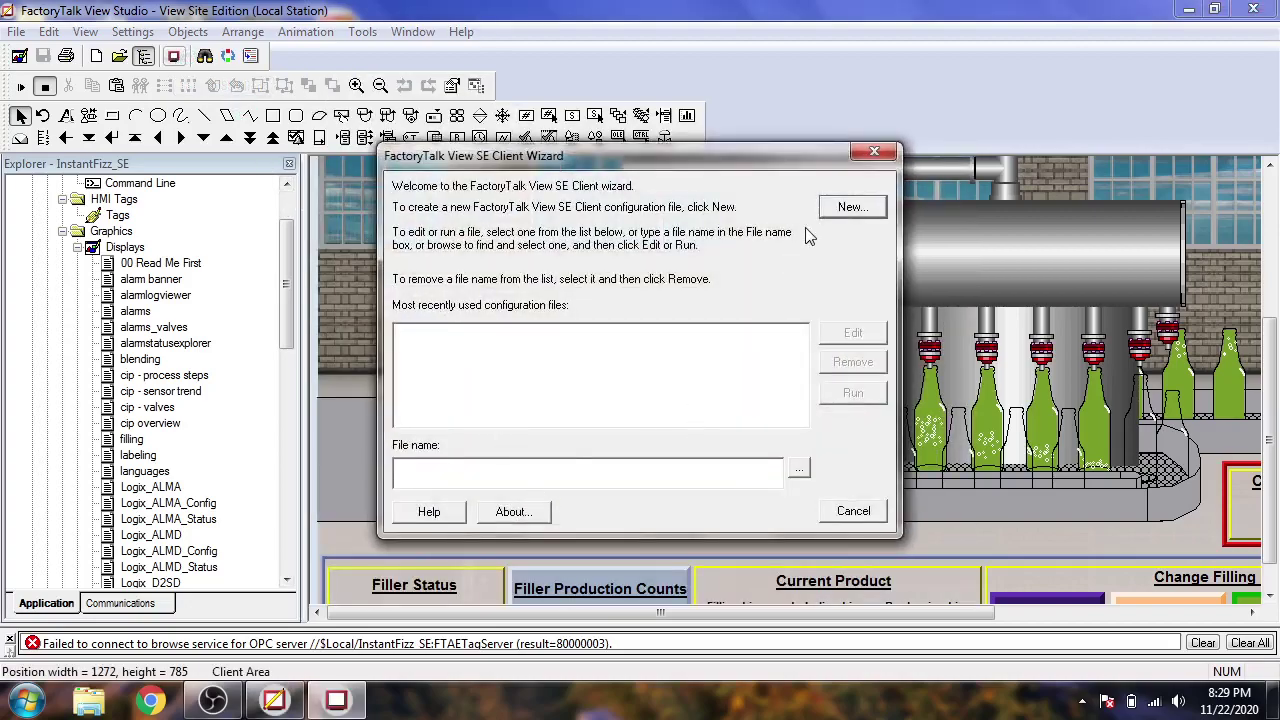
# - Create a new client configuration for Local Station, InstantFizz_SE, in English (United States)
pyautogui.click(850, 208)
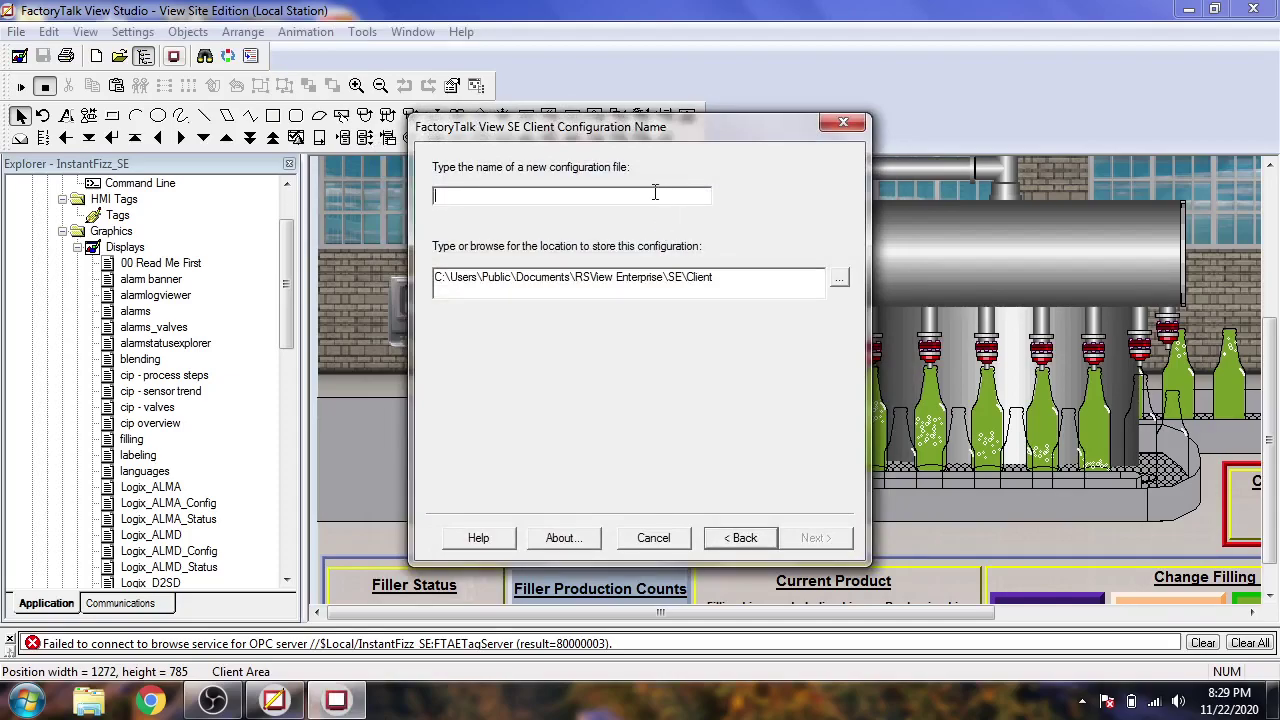
pyautogui.write('new')
pyautogui.click(808, 546)
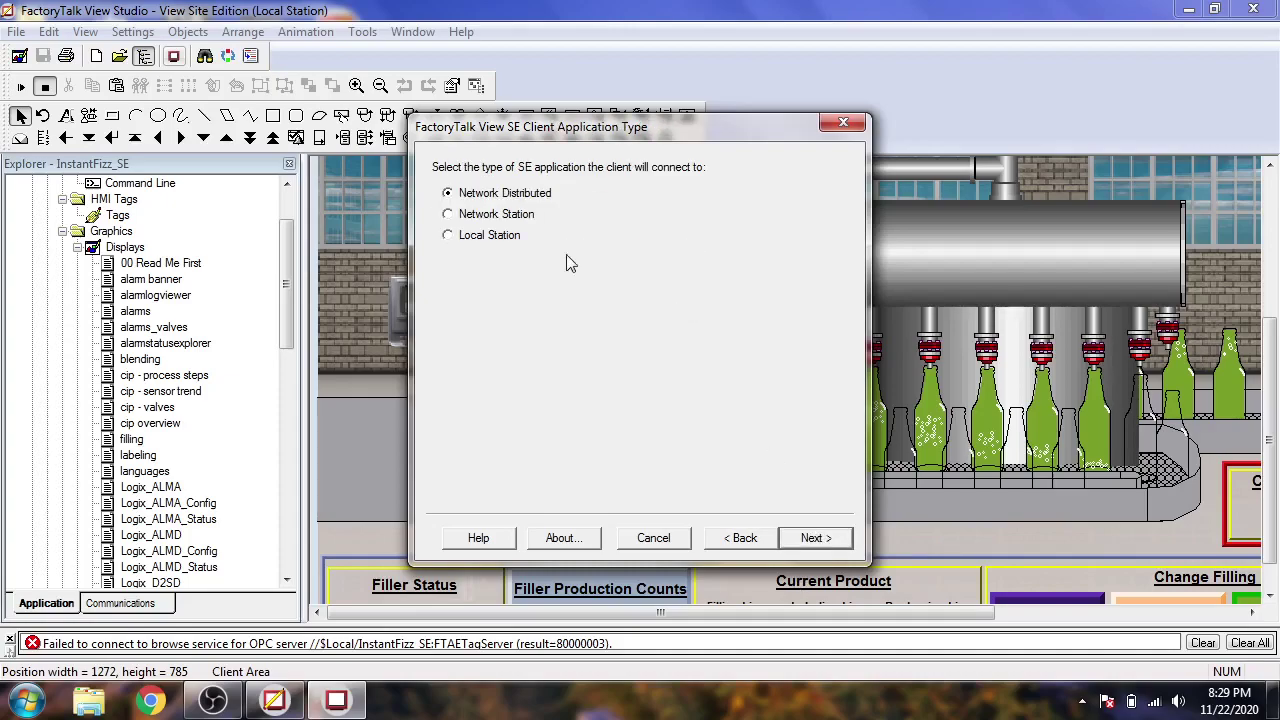
pyautogui.click(502, 240)
pyautogui.click(838, 540)
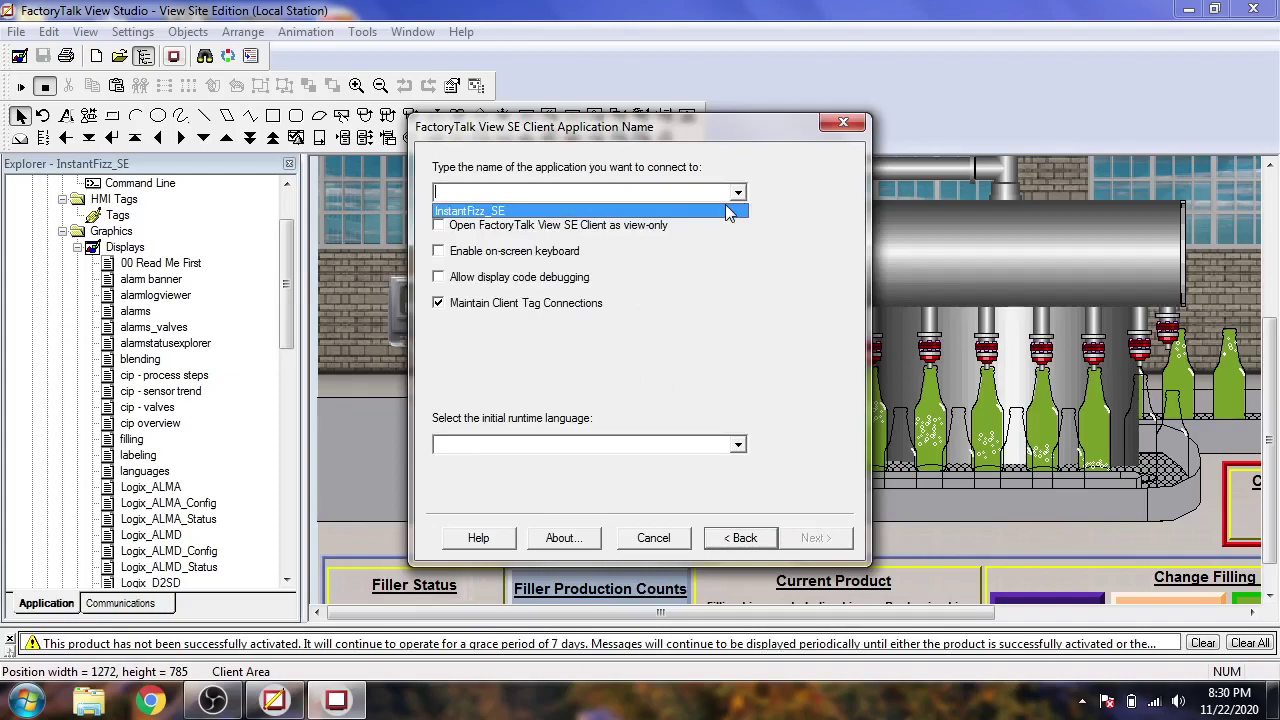
pyautogui.click(738, 211)
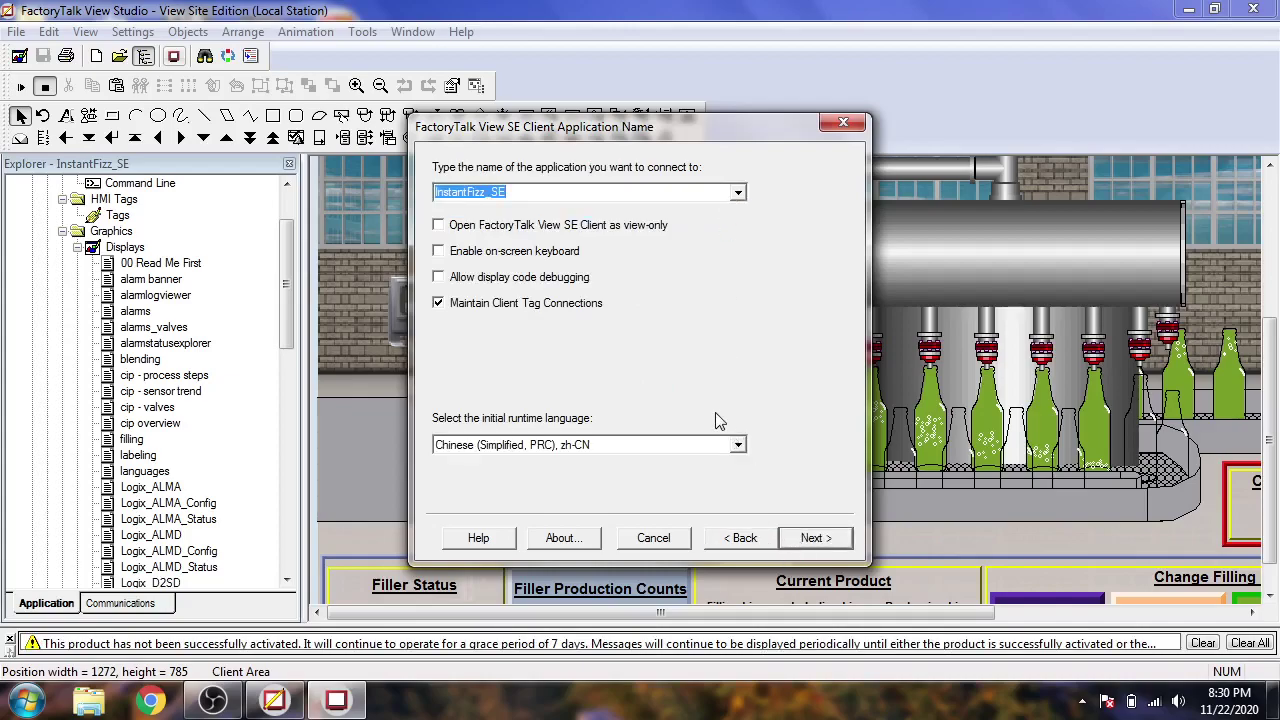
pyautogui.click(731, 446)
pyautogui.click(711, 478)
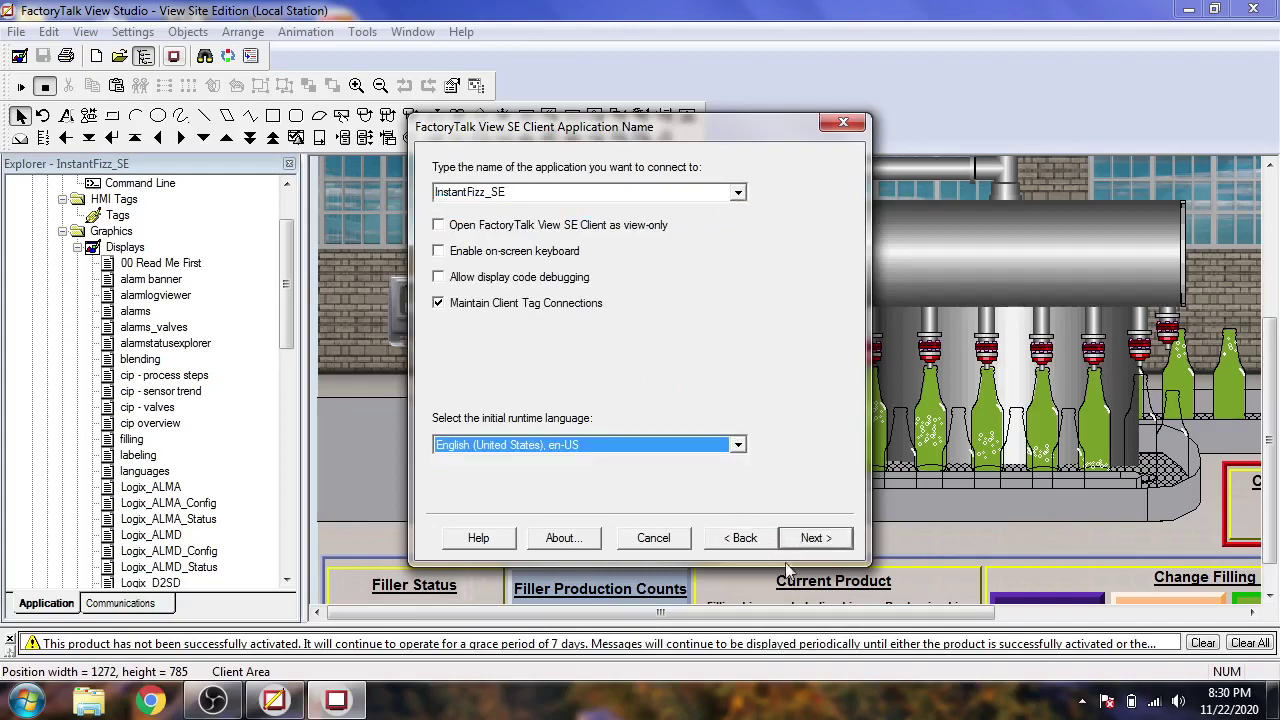
pyautogui.click(812, 539)
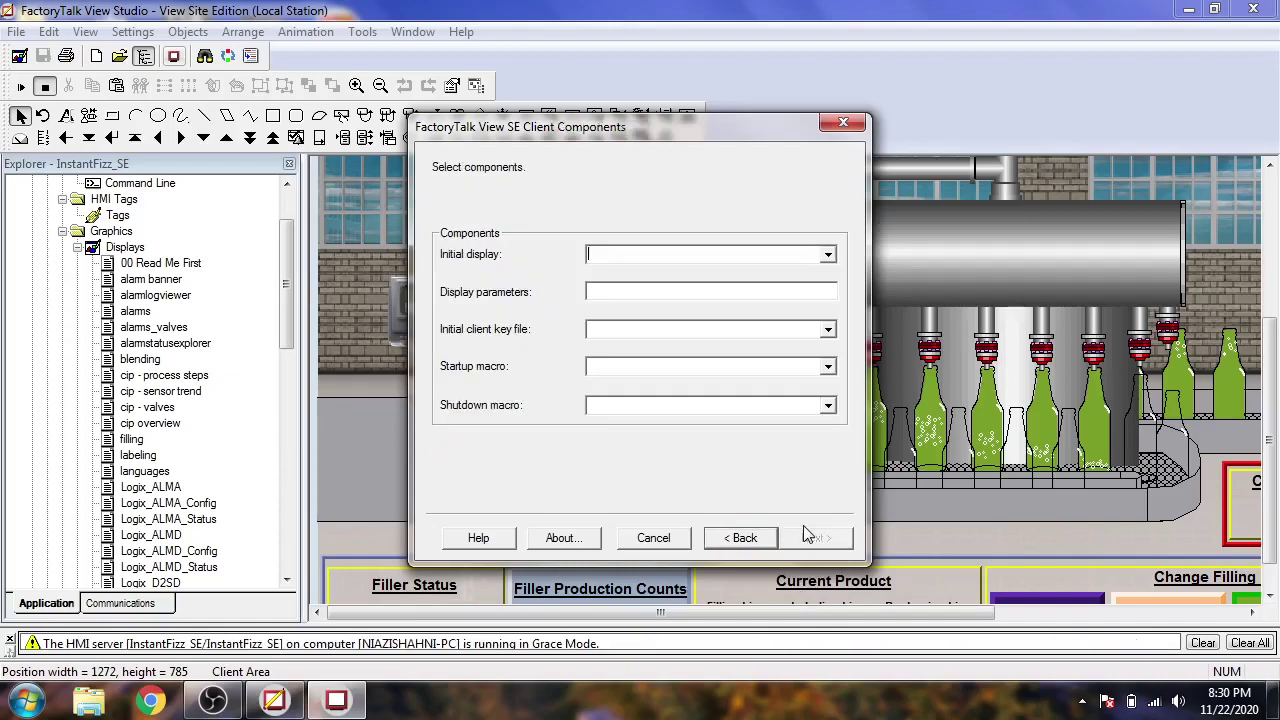
# - Set loginMacro for startup and shutdown, ClientKeys as key file, and 00 Read Me First initially
pyautogui.click(828, 255)
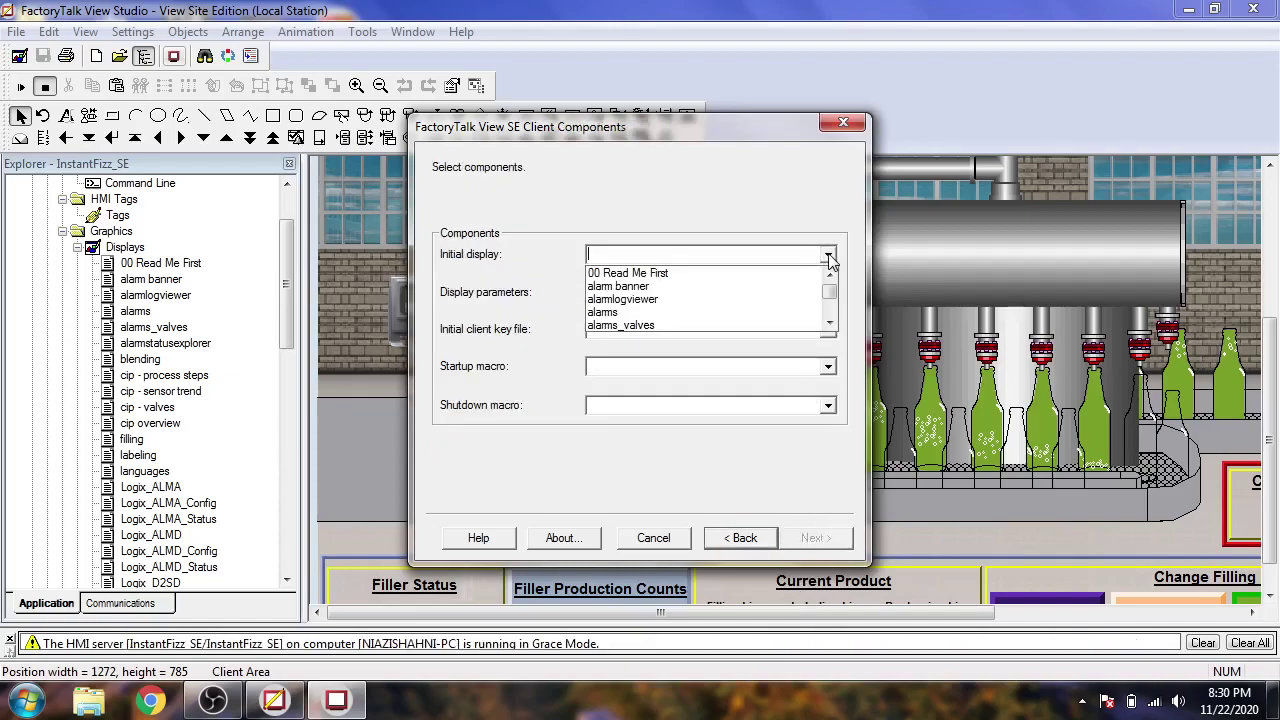
pyautogui.click(828, 256)
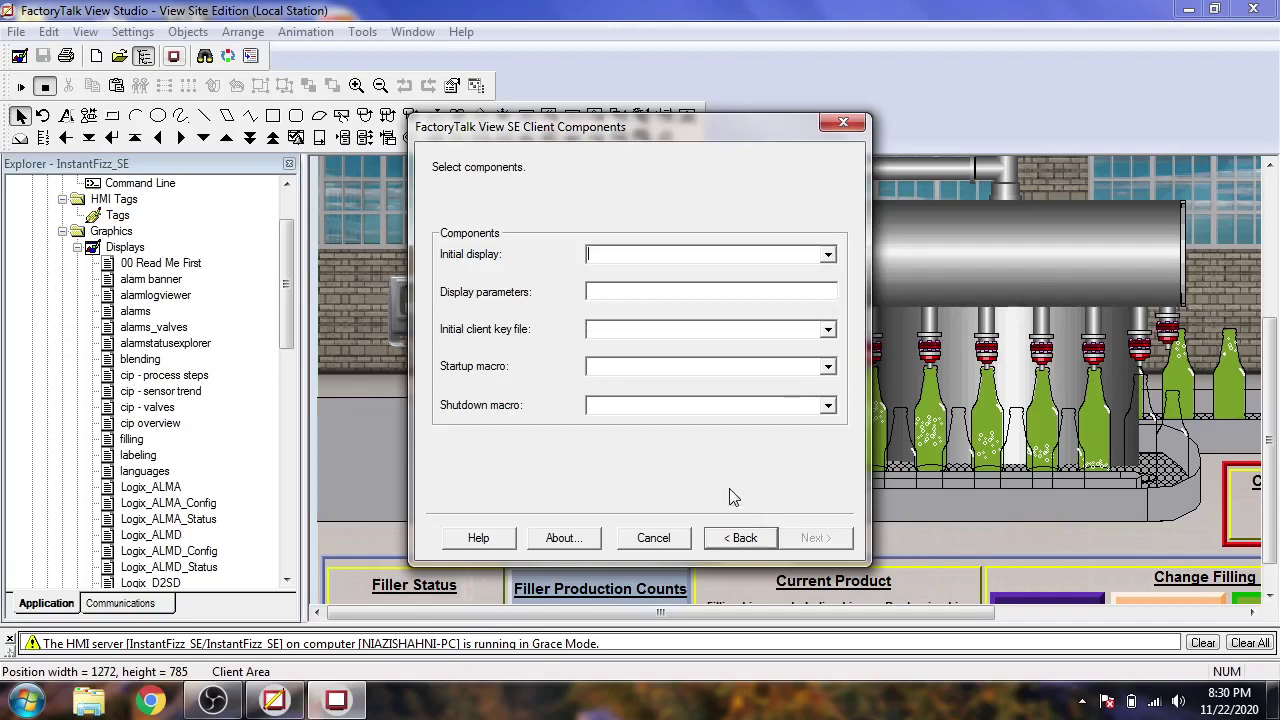
pyautogui.click(828, 406)
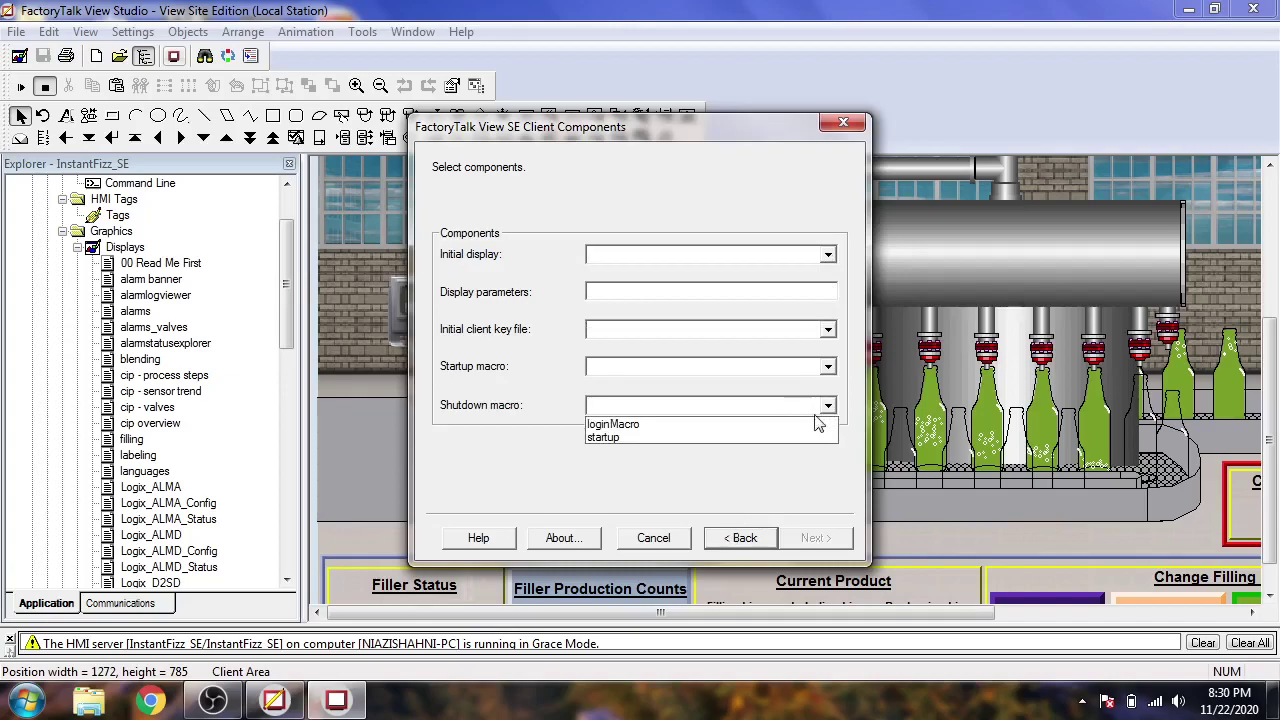
pyautogui.click(806, 422)
pyautogui.click(828, 367)
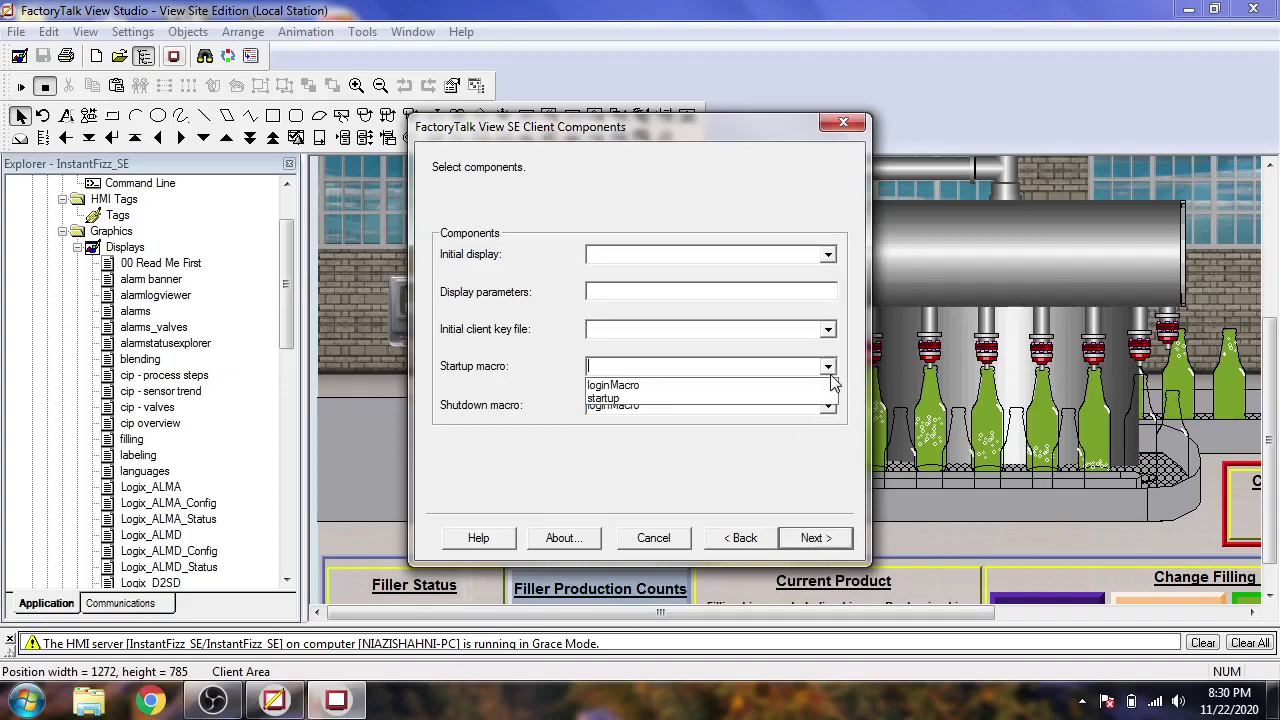
pyautogui.click(810, 388)
pyautogui.click(828, 334)
pyautogui.click(828, 336)
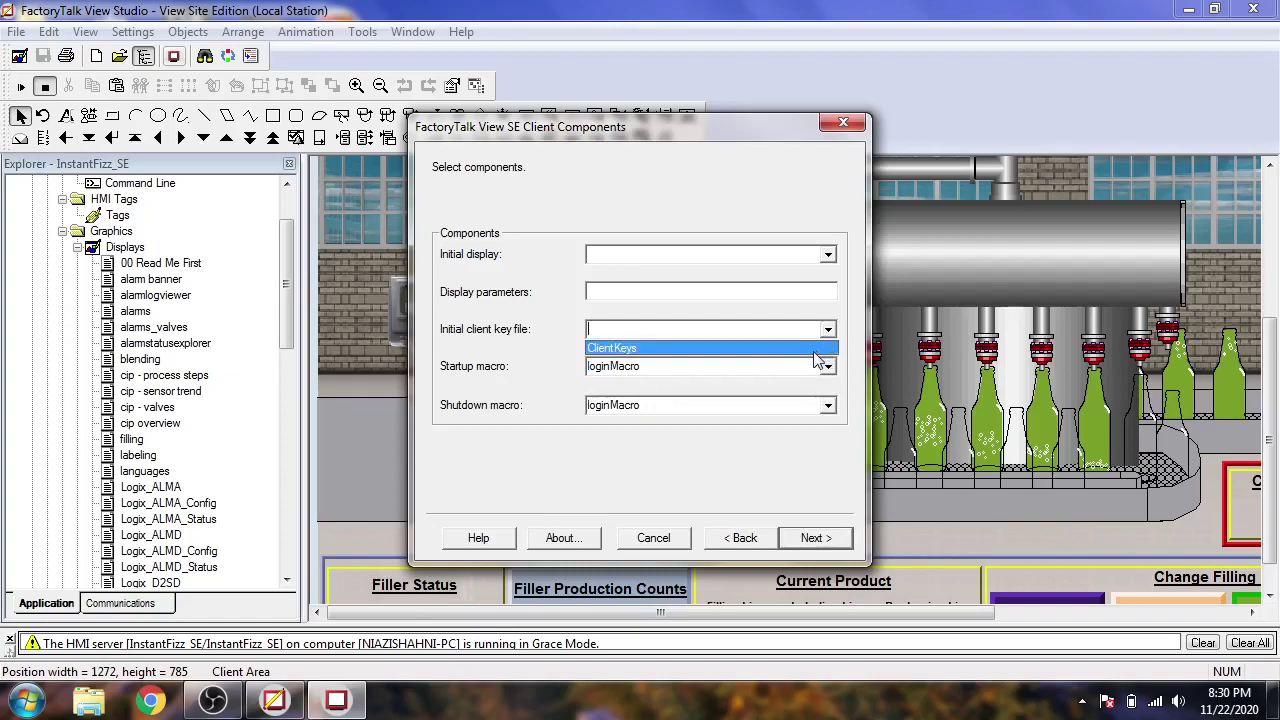
pyautogui.click(815, 344)
pyautogui.click(828, 257)
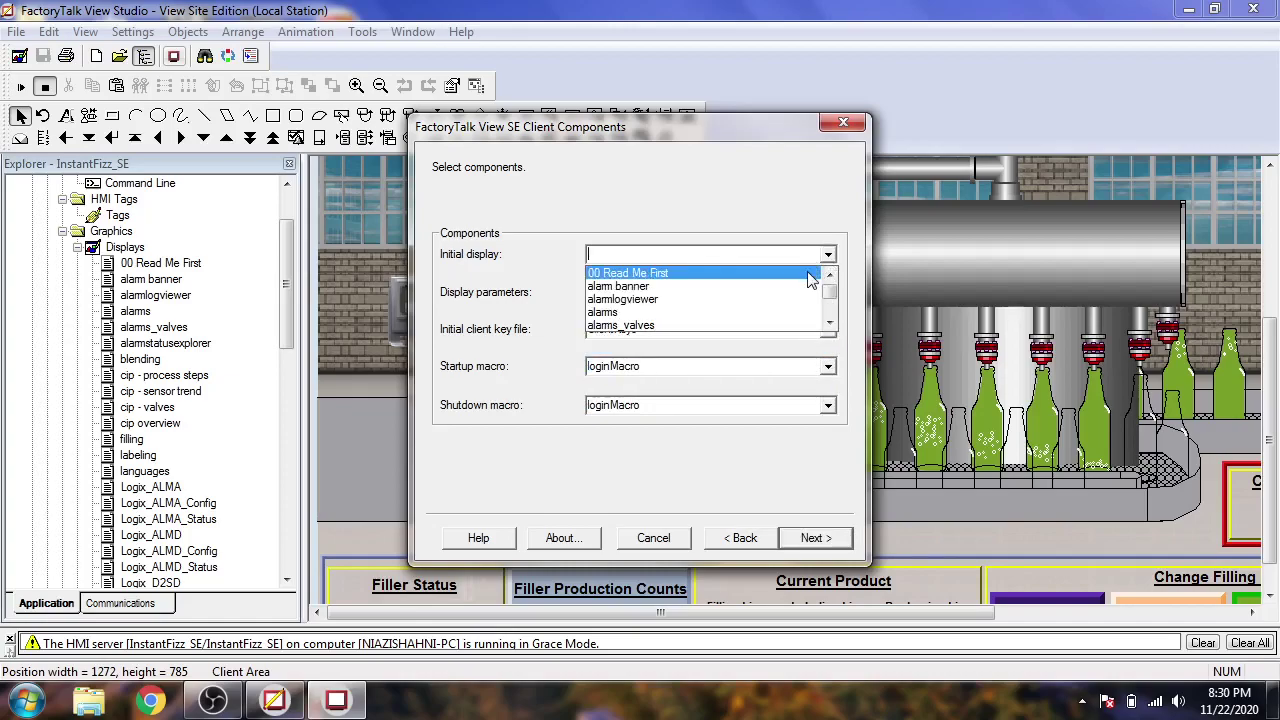
pyautogui.click(808, 270)
# - Accept the default window properties, save the configuration and launch the client
pyautogui.click(812, 538)
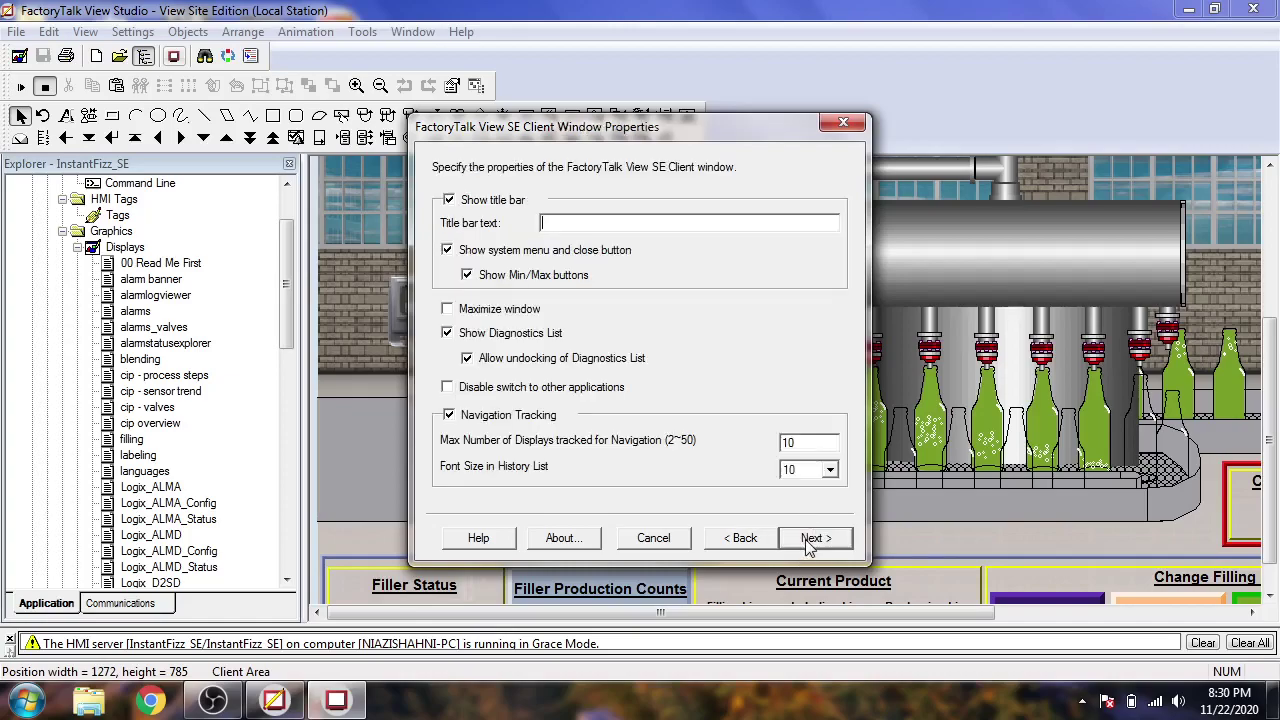
pyautogui.click(812, 538)
pyautogui.click(812, 538)
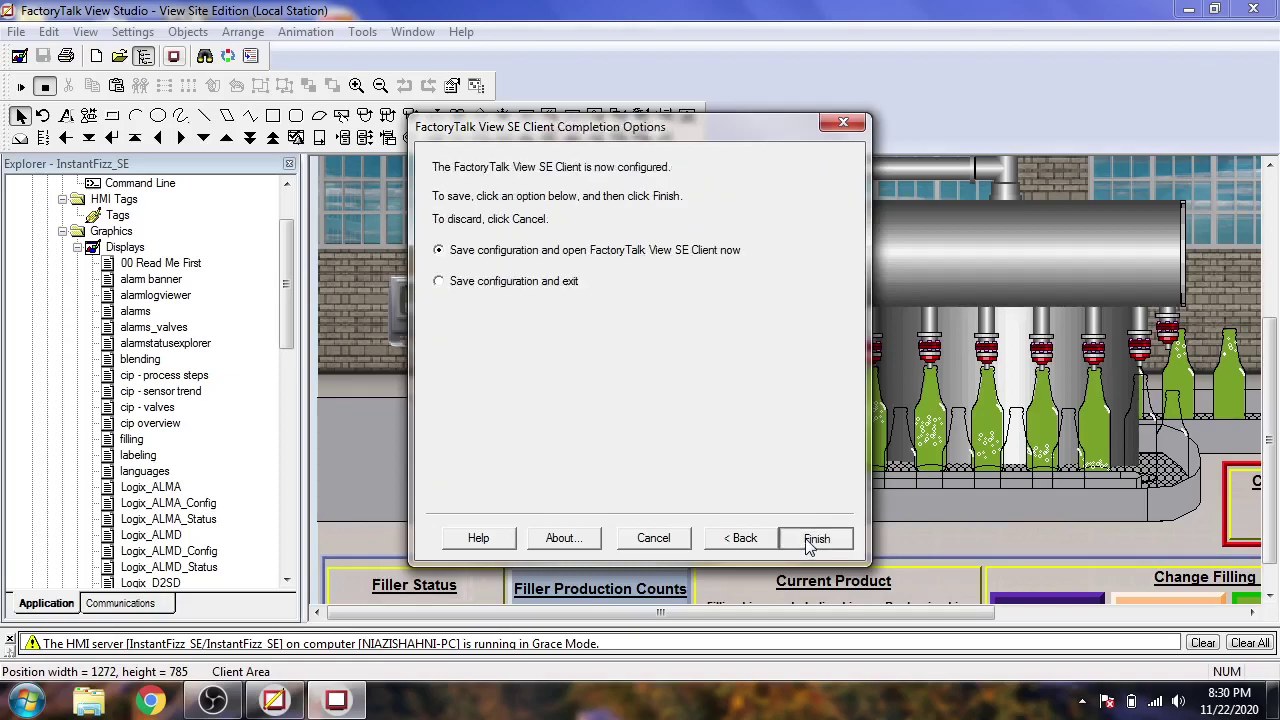
pyautogui.click(812, 538)
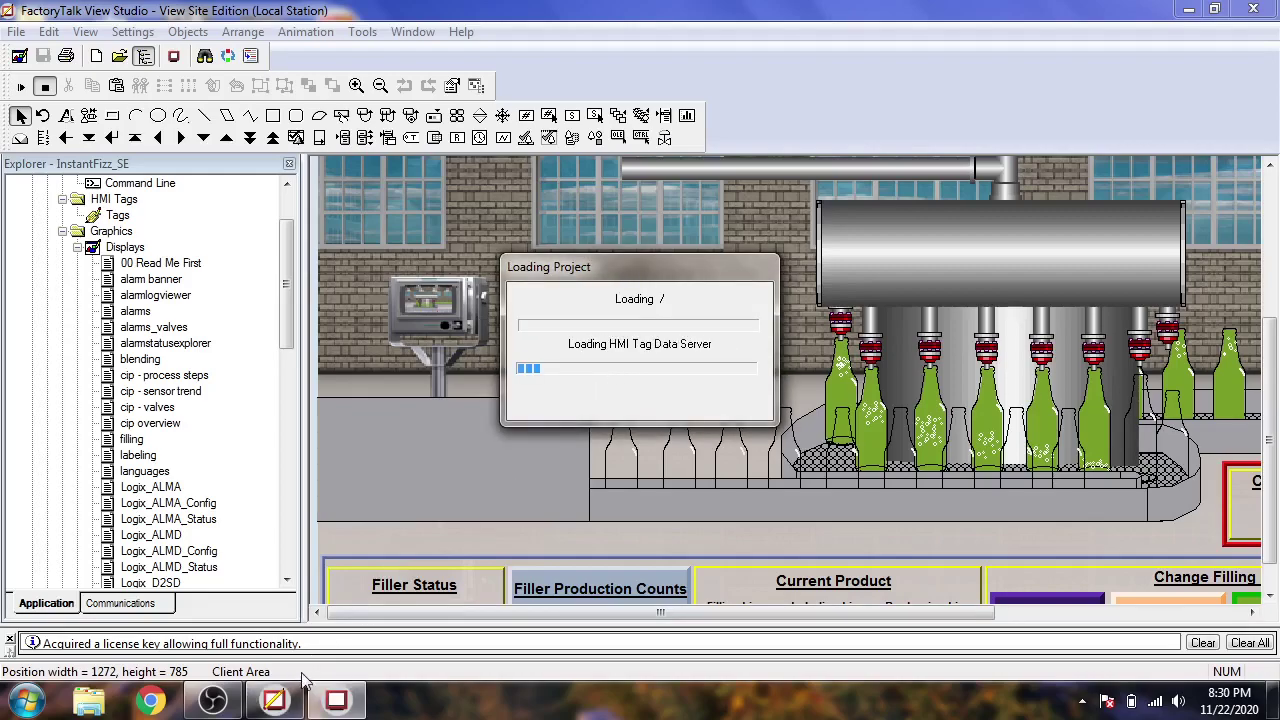
# - After InstantFizz_SE loads, close the 00 Read Me First display and exit the SE Client
pyautogui.moveTo(293, 701)
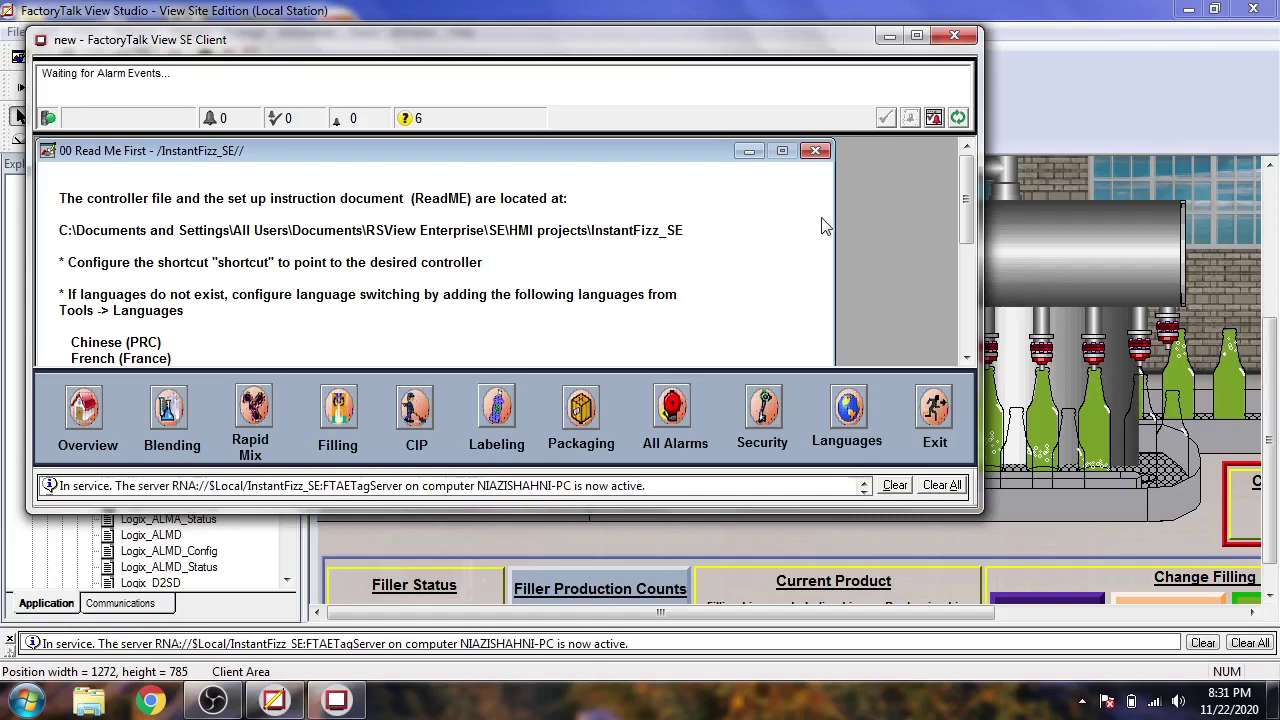
pyautogui.click(815, 151)
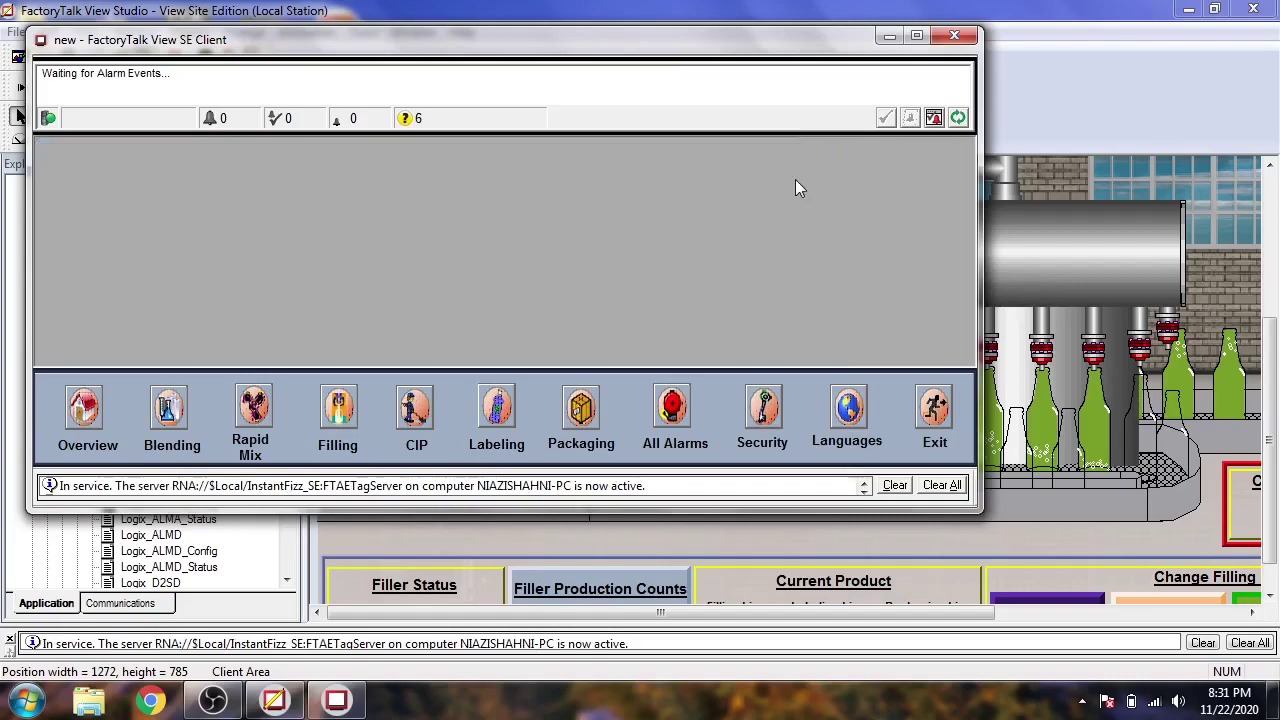
pyautogui.click(935, 410)
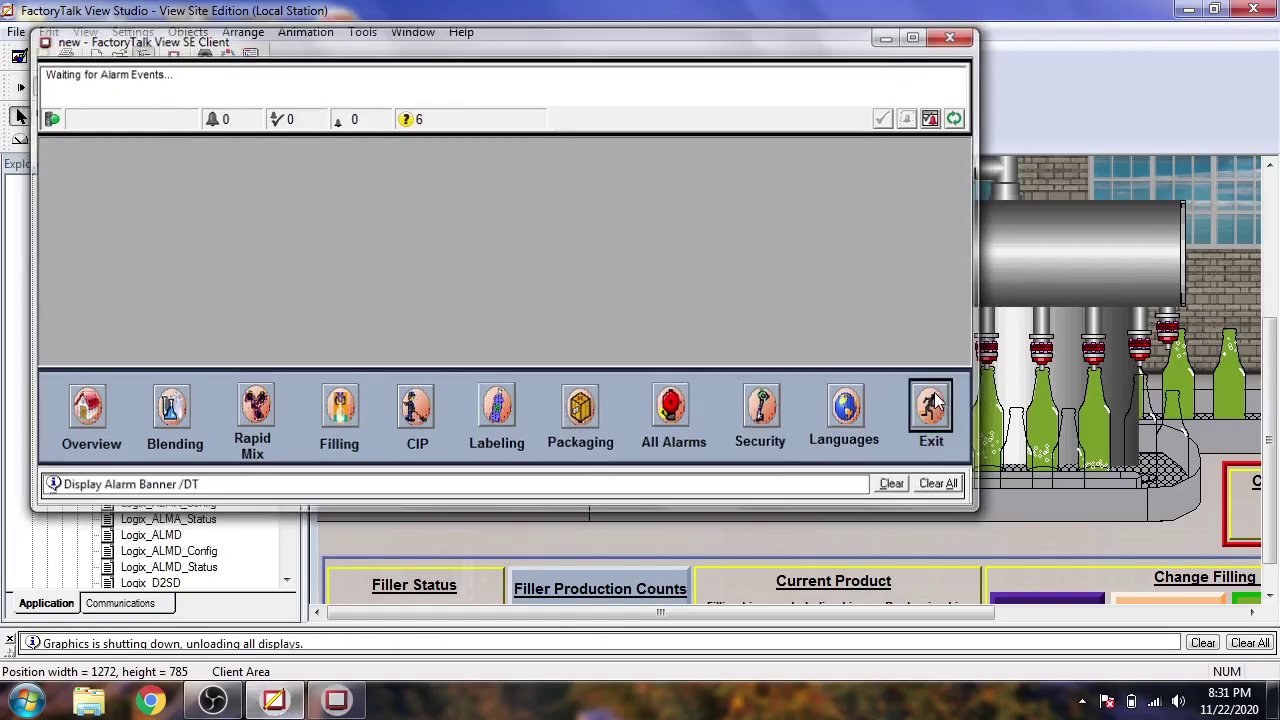